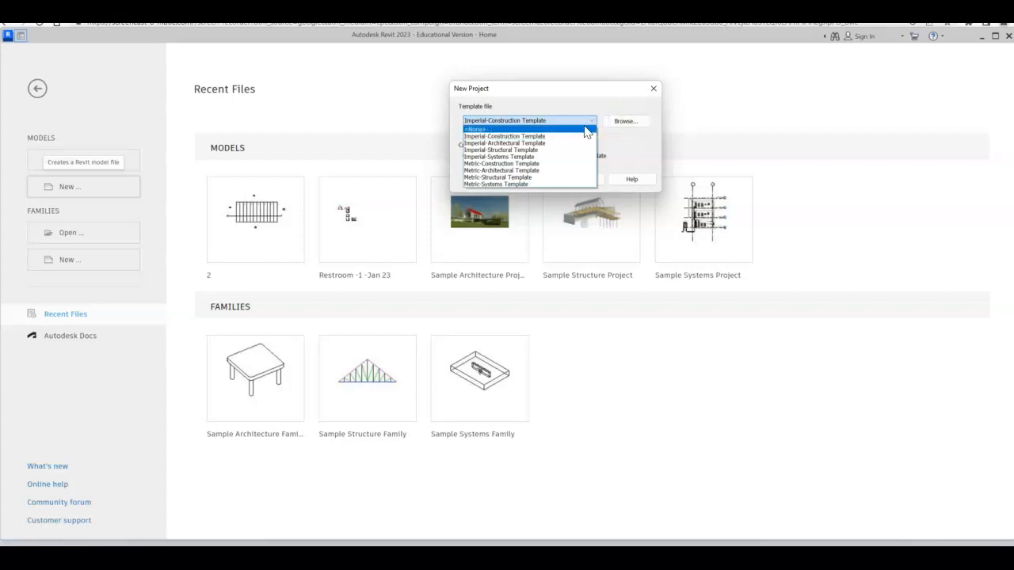
Step: Create a new project from the Imperial-Architectural Template
click(548, 149)
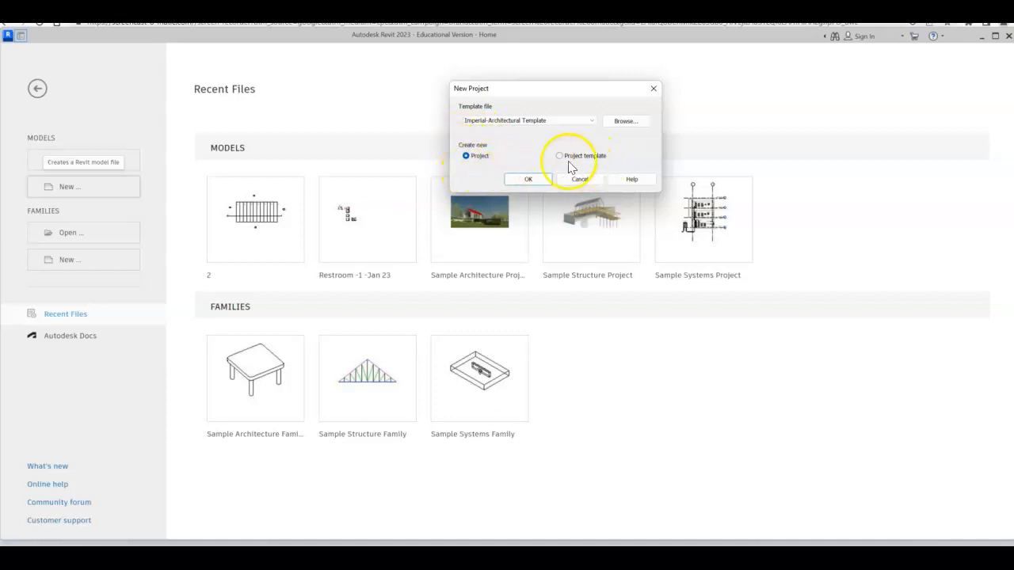
click(526, 179)
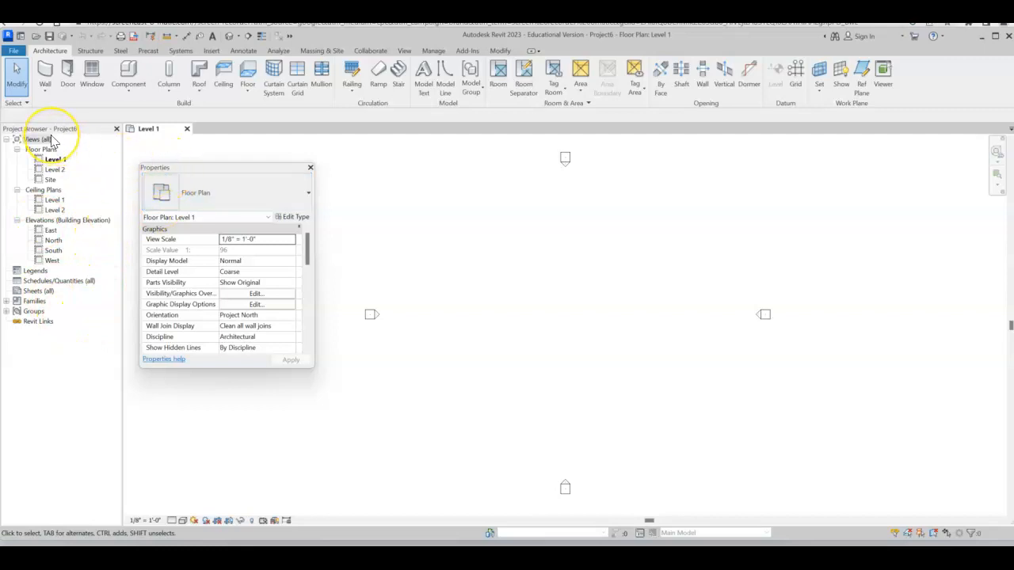
Step: Hide the Properties palette and turn its display back on through the user interface options
click(310, 169)
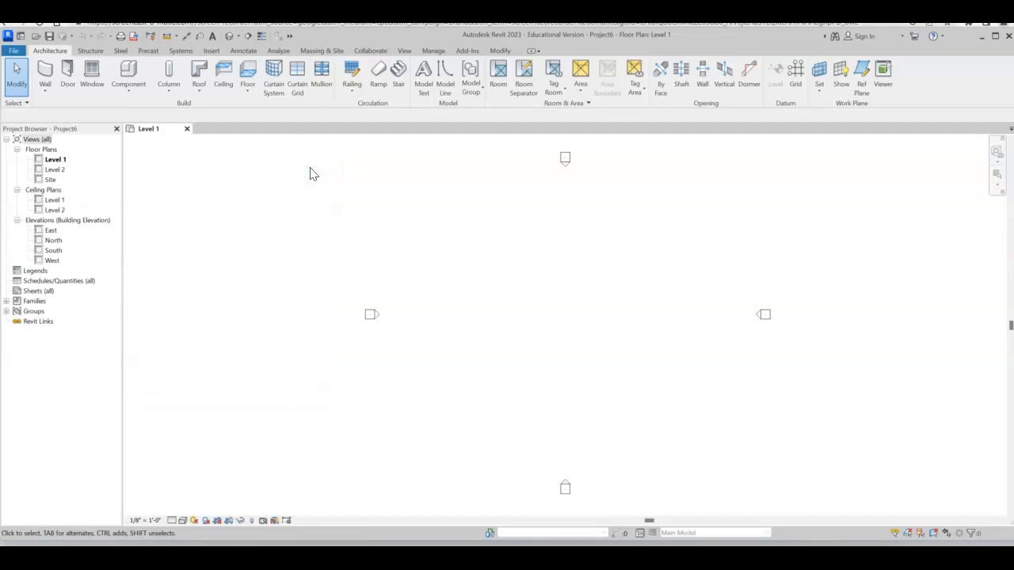
click(404, 51)
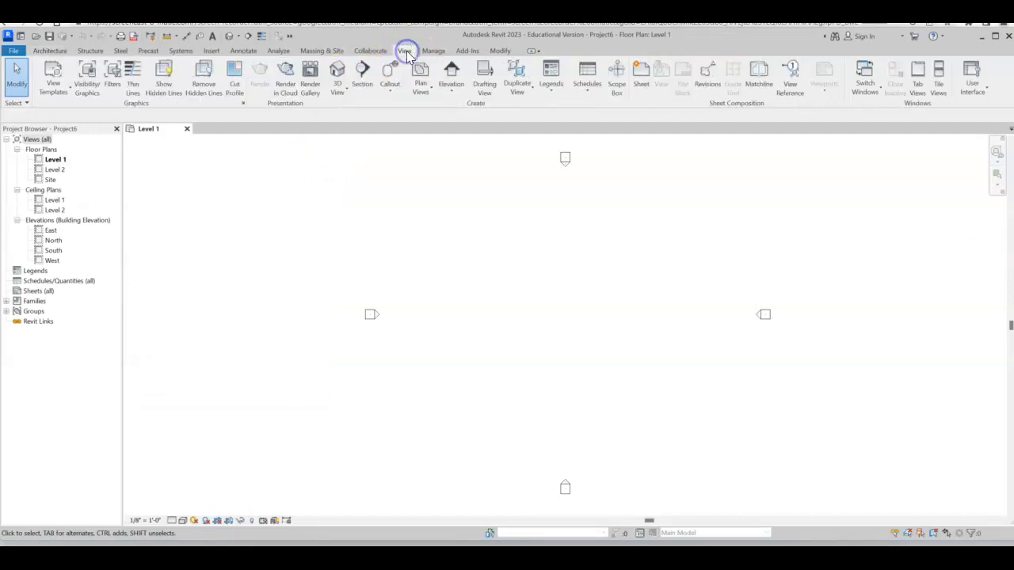
click(974, 83)
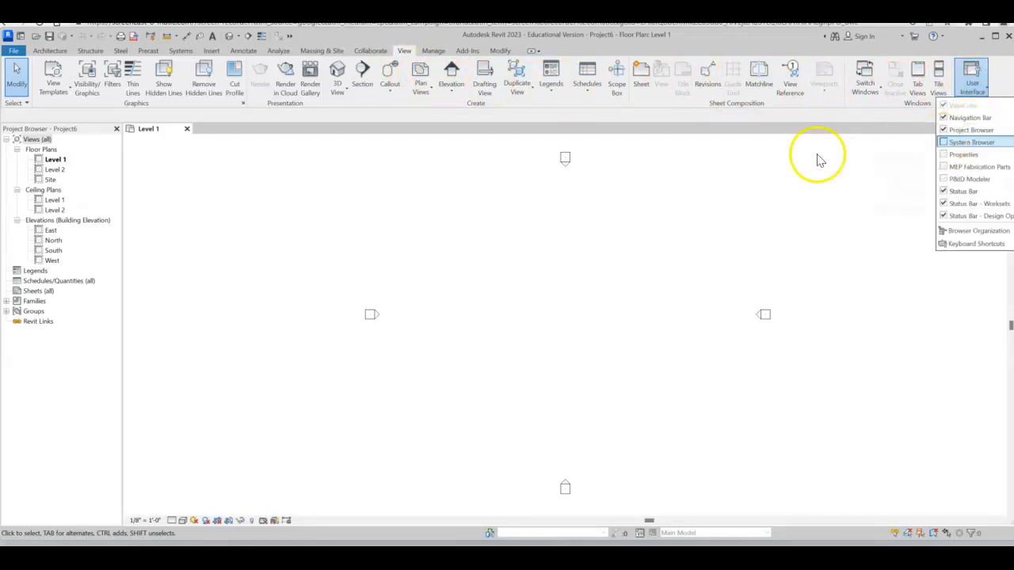
click(944, 155)
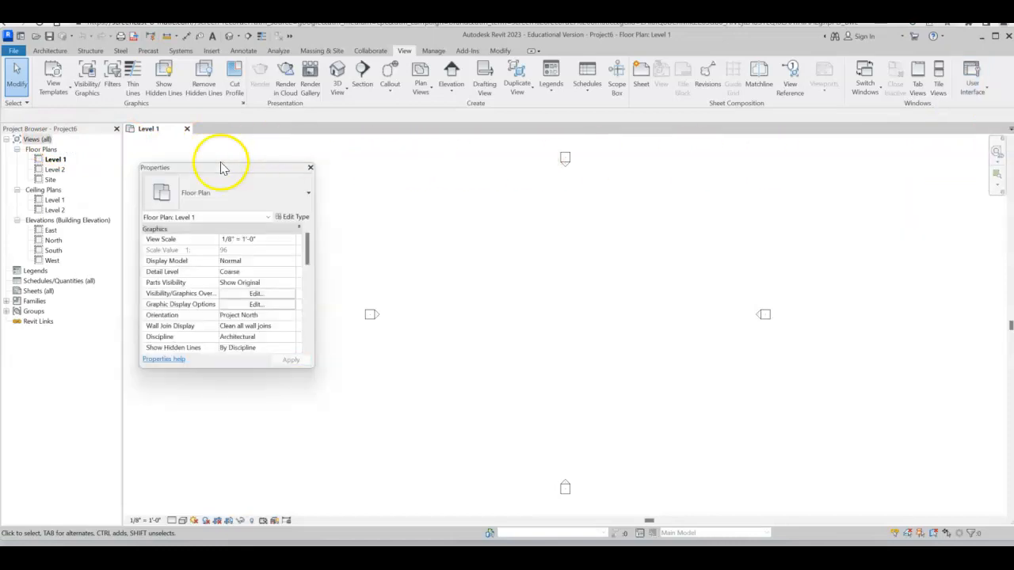
click(983, 80)
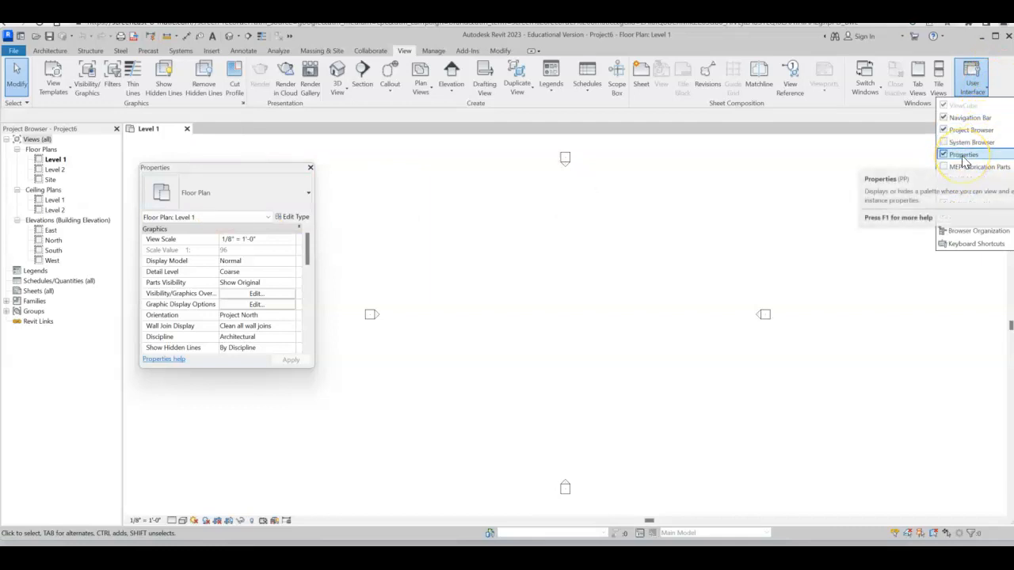
click(586, 202)
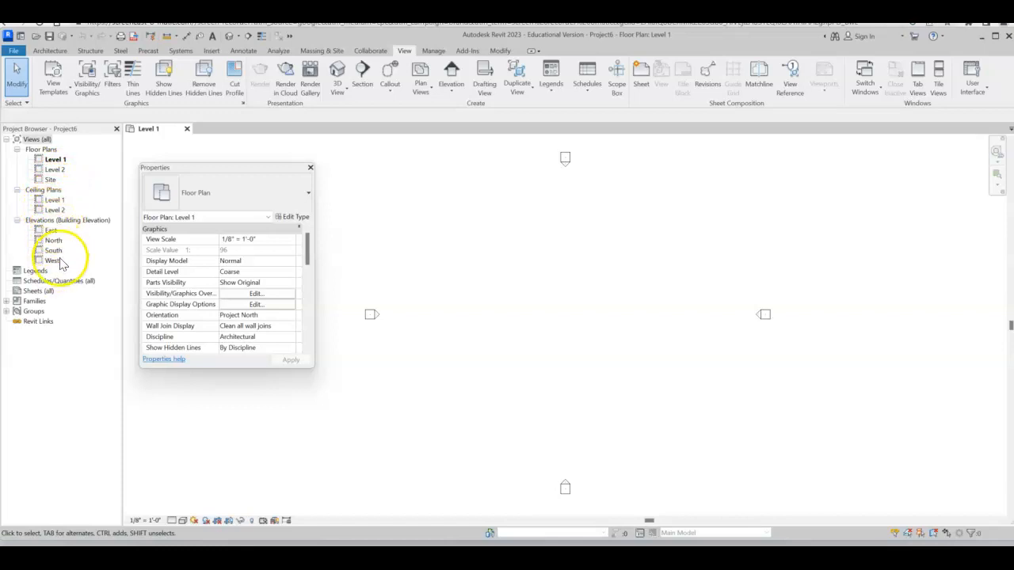
Step: Collapse the Ceiling Plans group in the Project Browser and open the Site floor plan
click(18, 191)
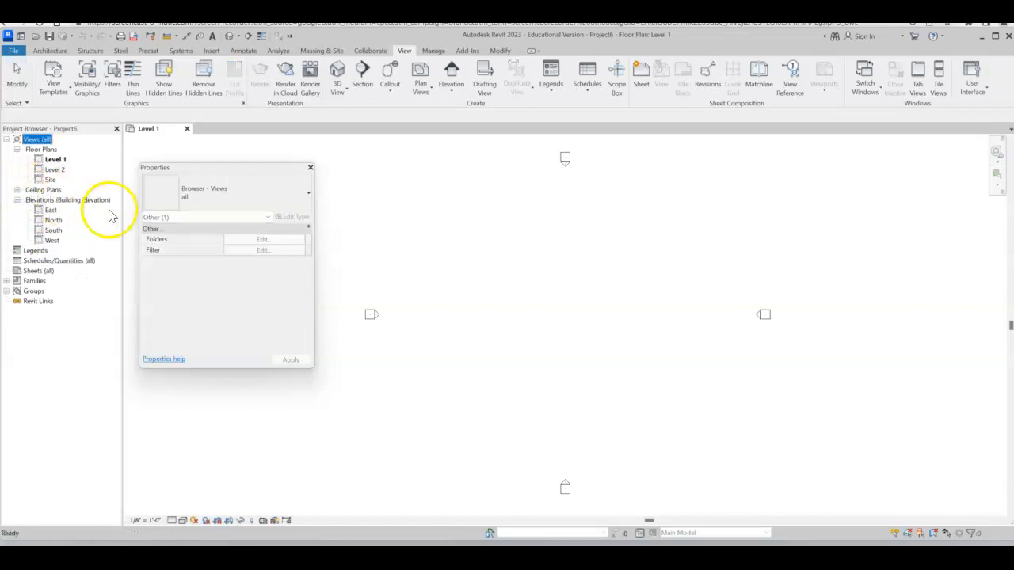
double_click(51, 182)
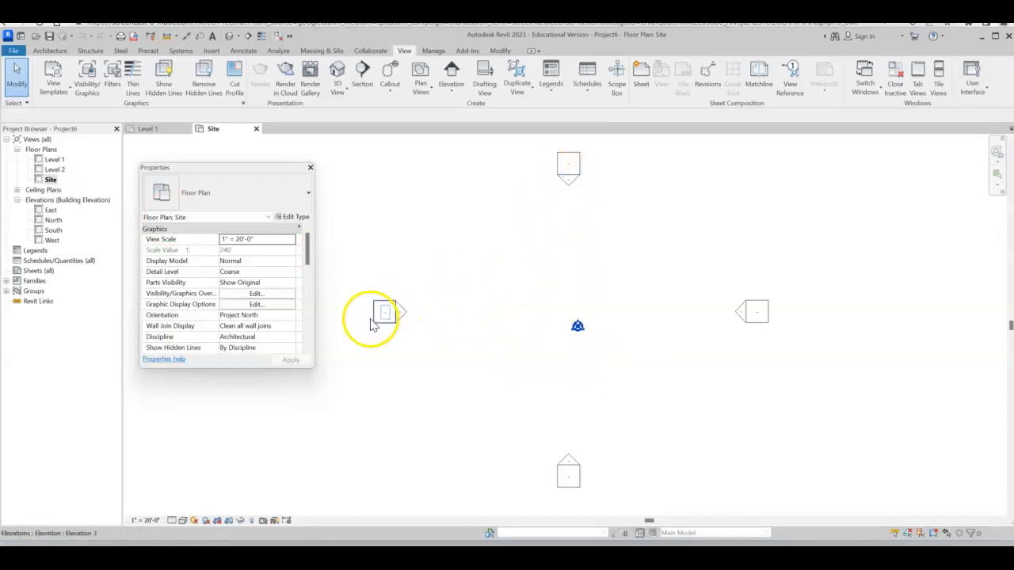
scroll(618, 403, down, 2)
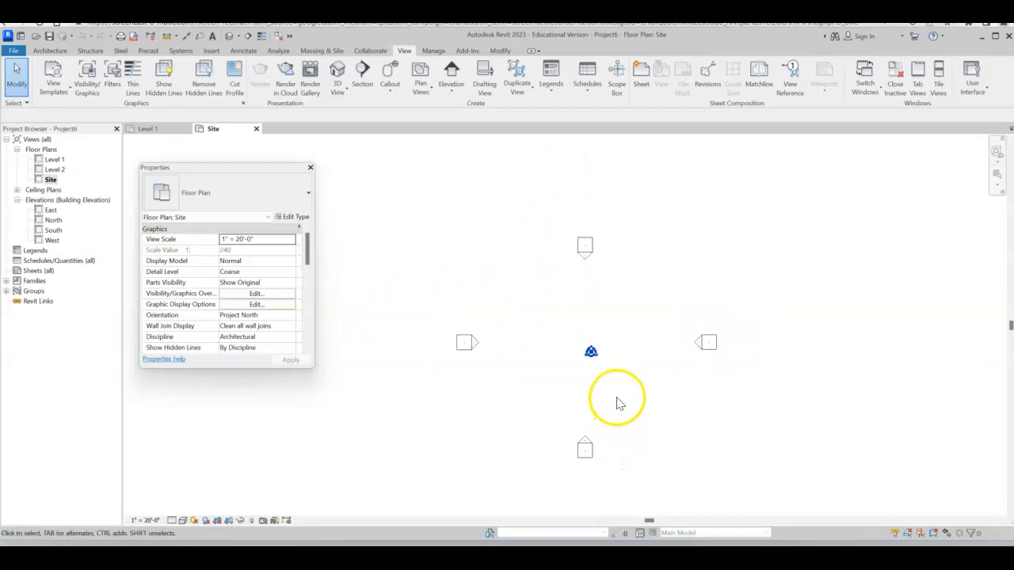
scroll(613, 372, down, 2)
middle_drag(492, 333, 413, 282)
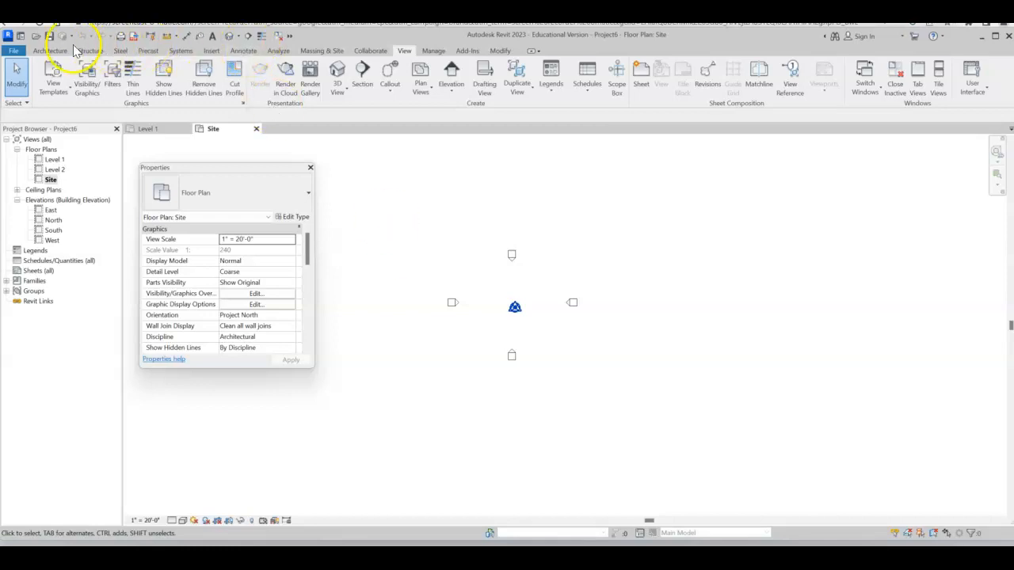
Step: Draw a rectangle of model lines about 248 by 72 feet, beside the elevation markers on the Site plan
click(50, 51)
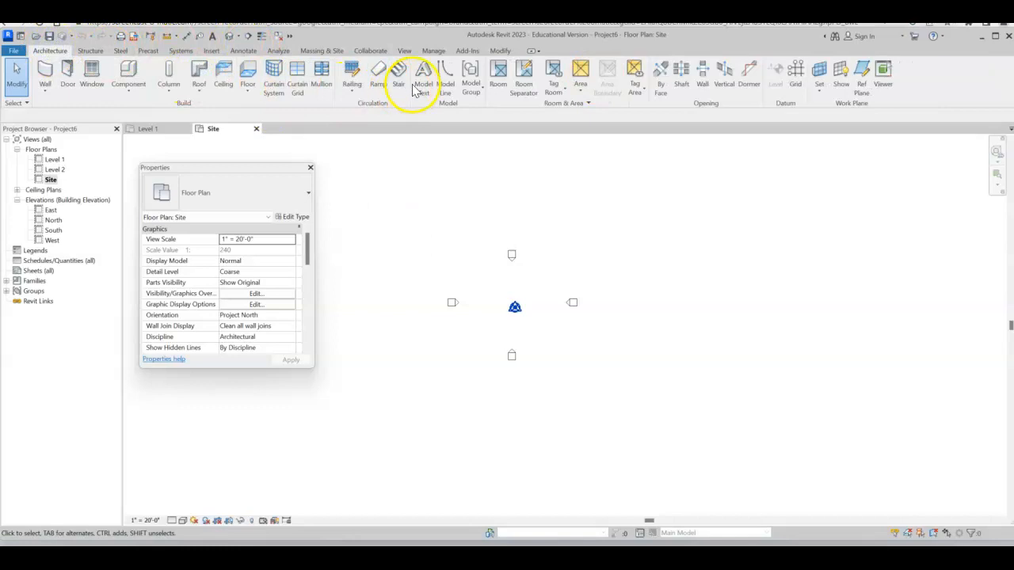
click(445, 75)
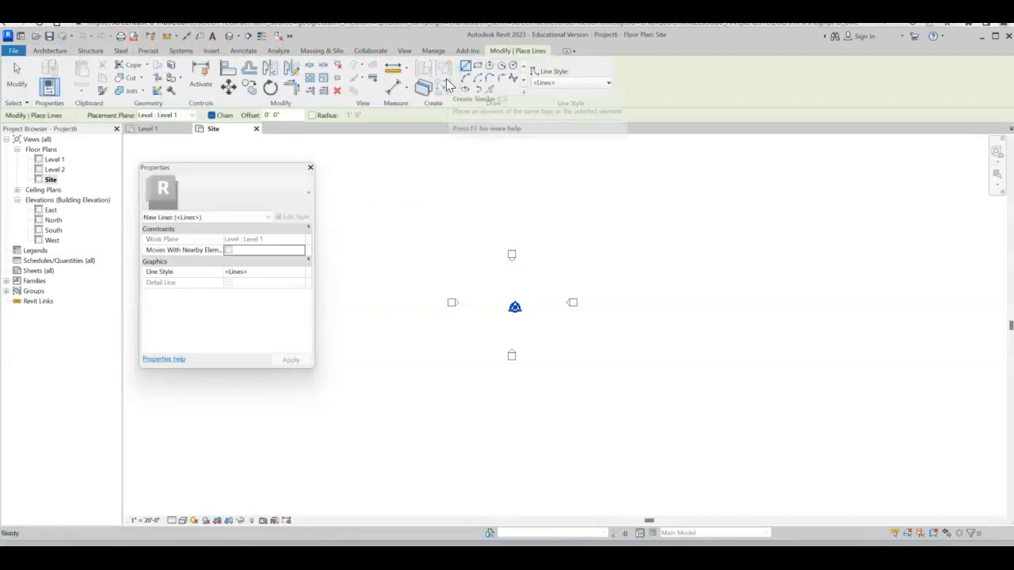
click(476, 67)
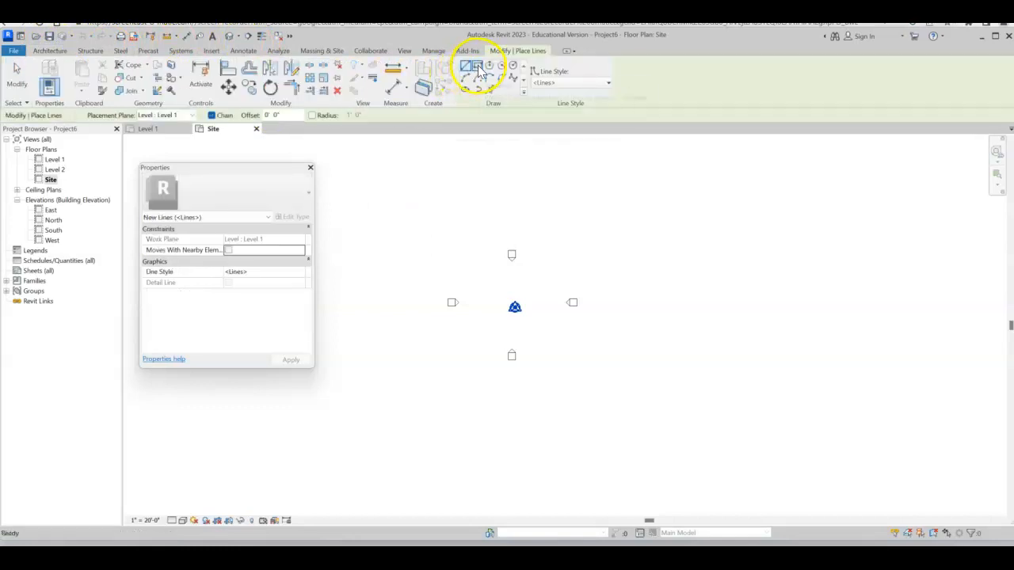
click(691, 243)
click(871, 295)
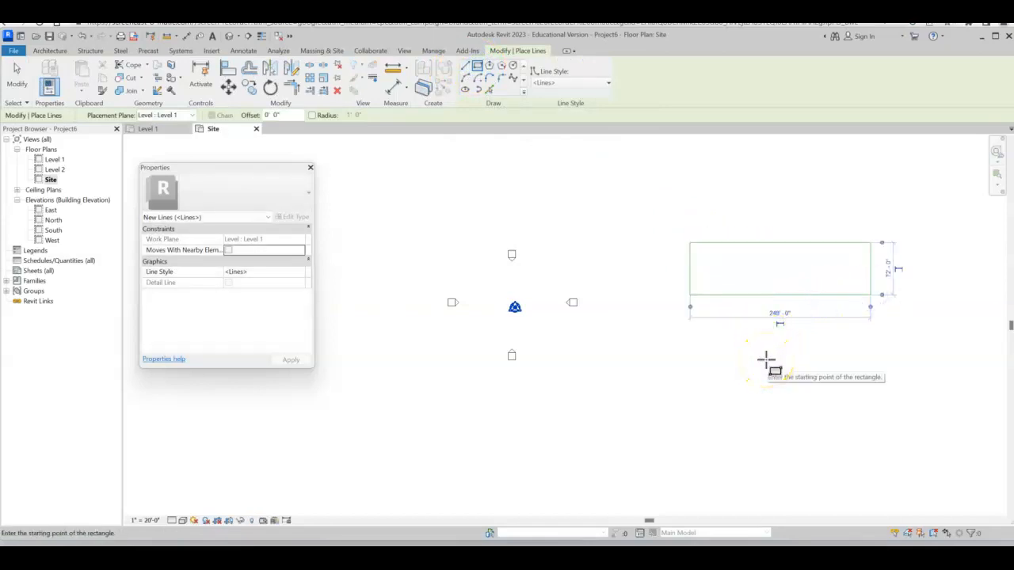
Step: Set the rectangle's horizontal length to 340 feet and increase its vertical dimension
click(777, 314)
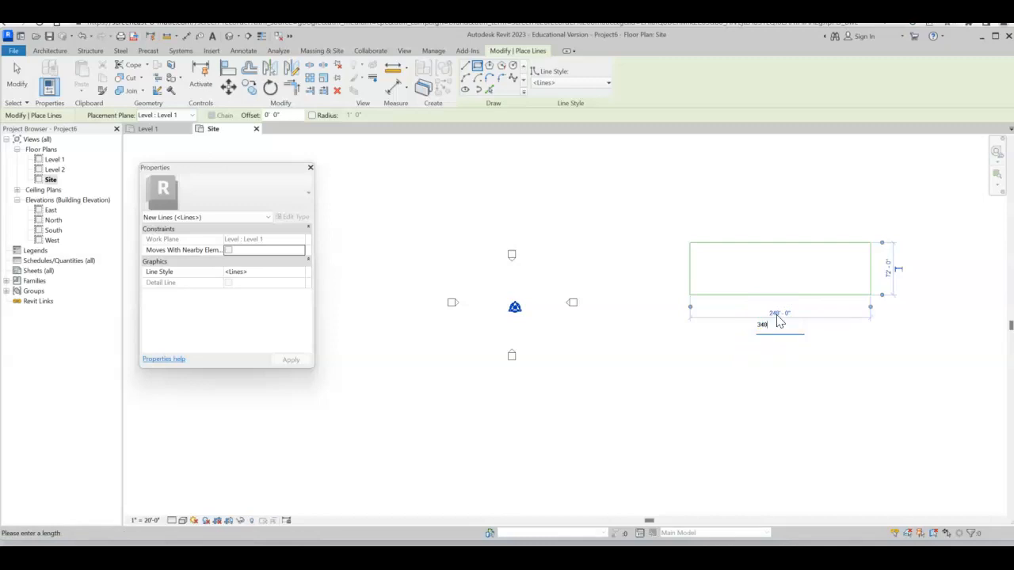
click(780, 365)
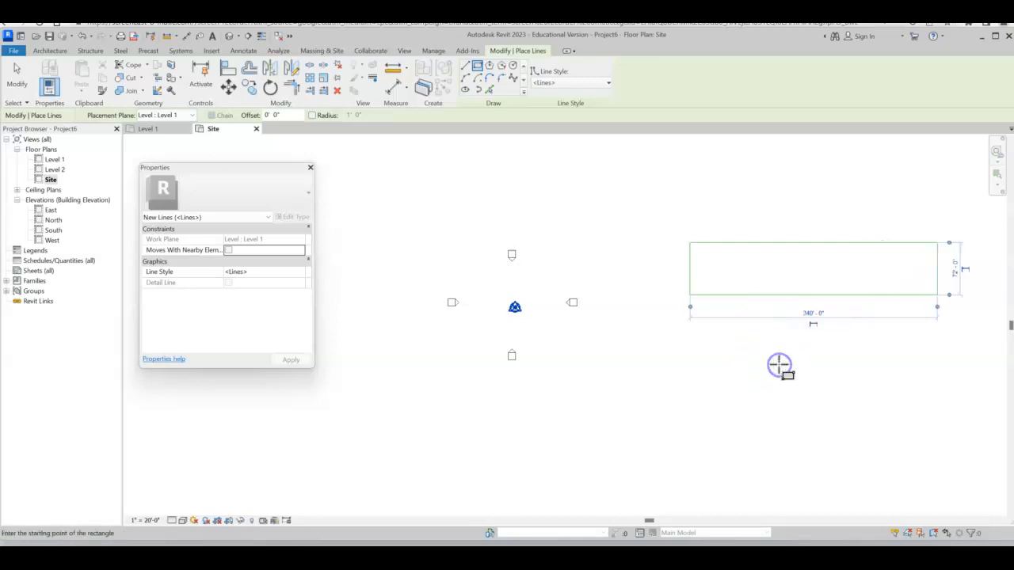
click(954, 270)
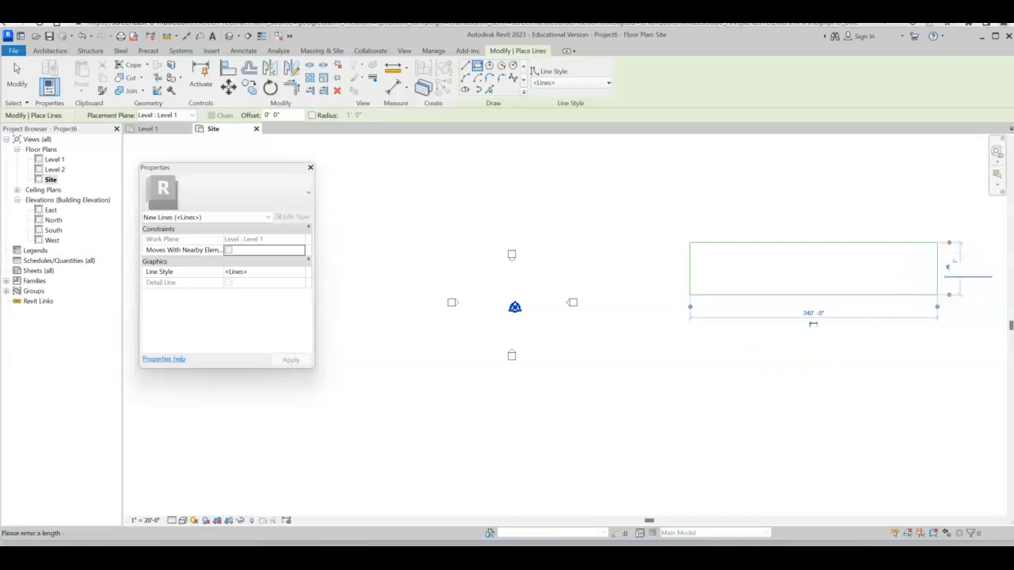
key(Return)
key(Escape)
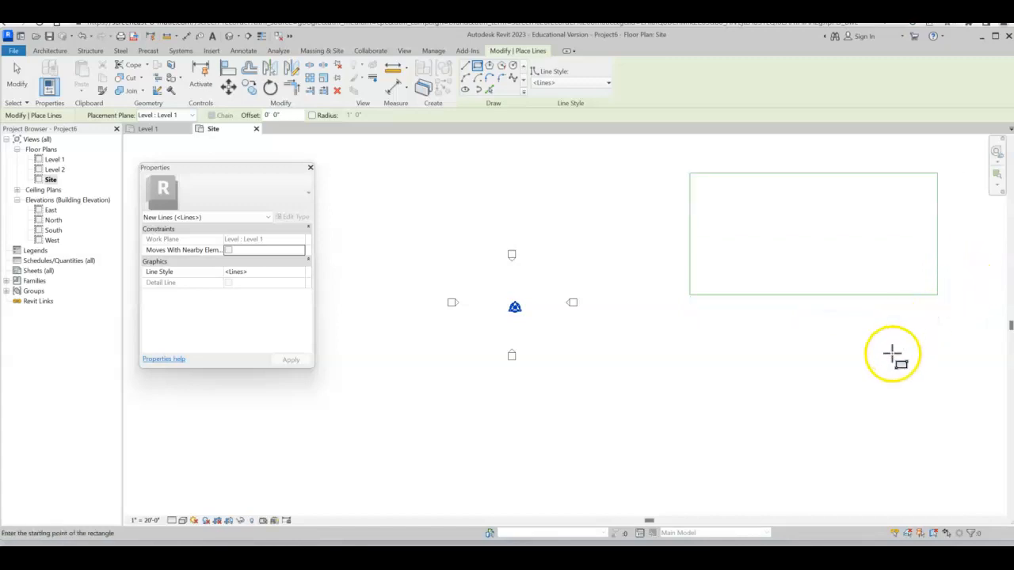
key(Escape)
Step: Select the rectangle's four lines and move them so the rectangle's centre sits on the survey point
scroll(824, 356, down, 2)
drag(711, 203, 937, 356)
drag(815, 275, 694, 319)
click(864, 196)
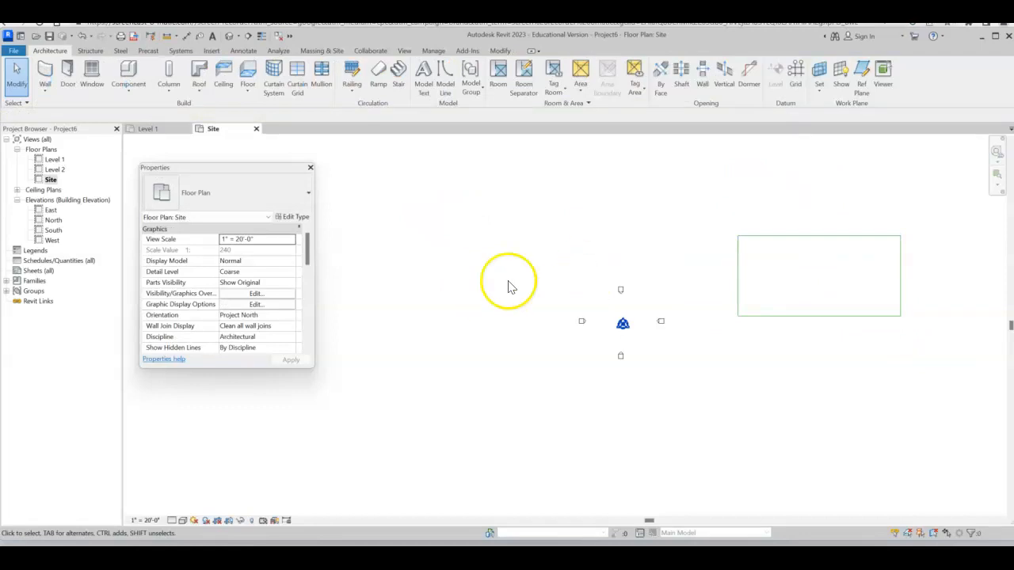
drag(726, 213, 960, 358)
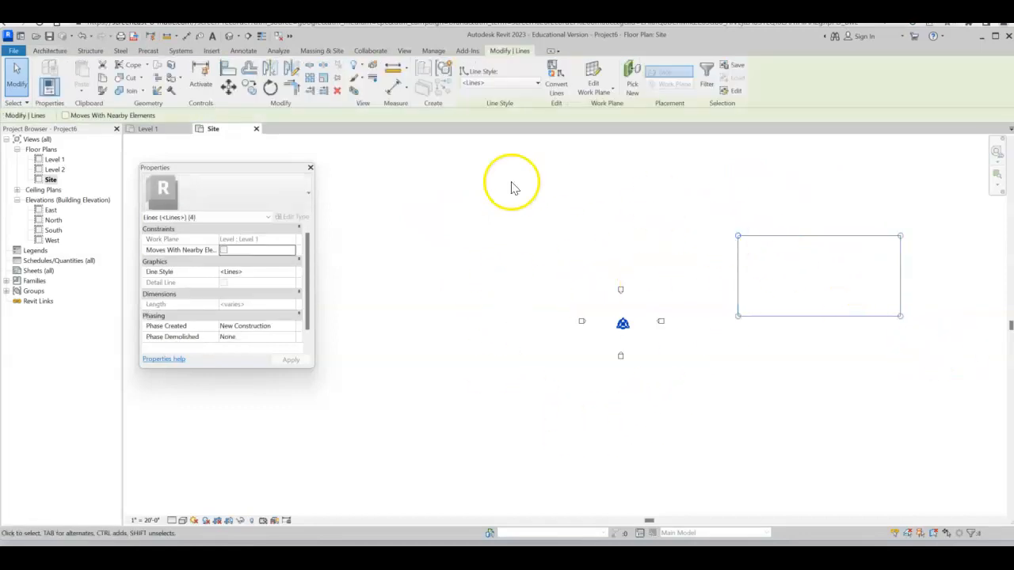
click(230, 88)
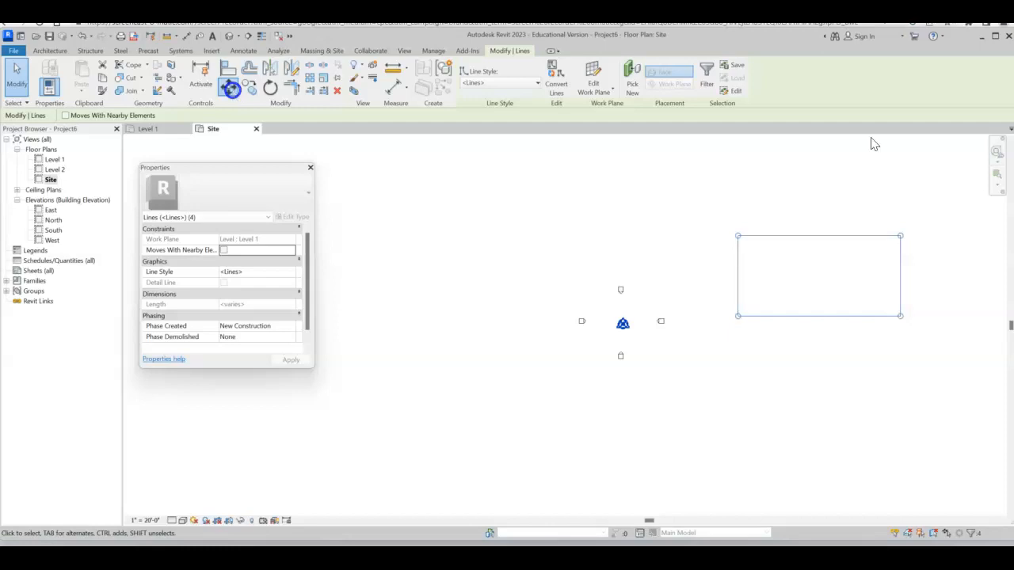
click(824, 279)
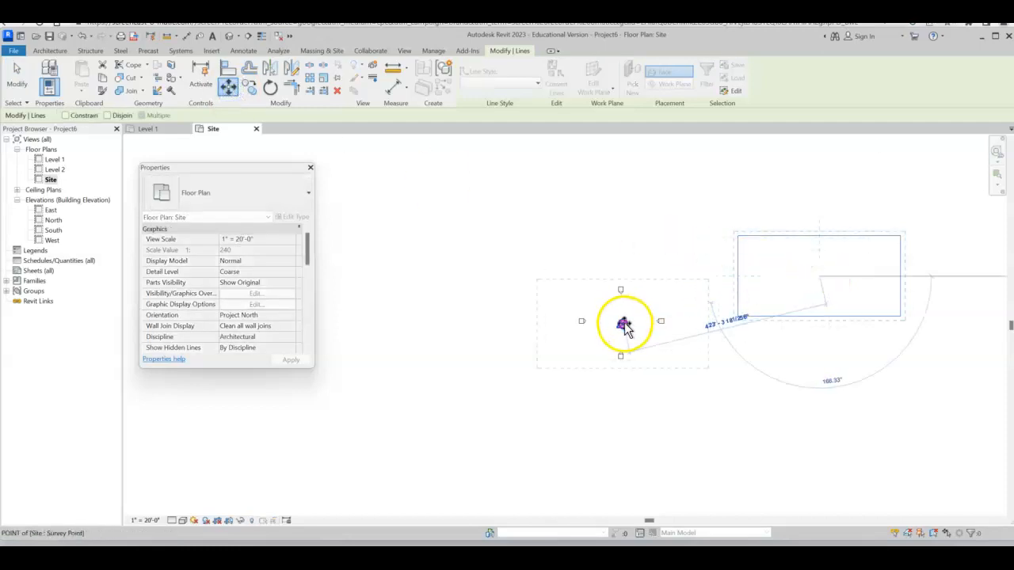
click(623, 326)
click(745, 286)
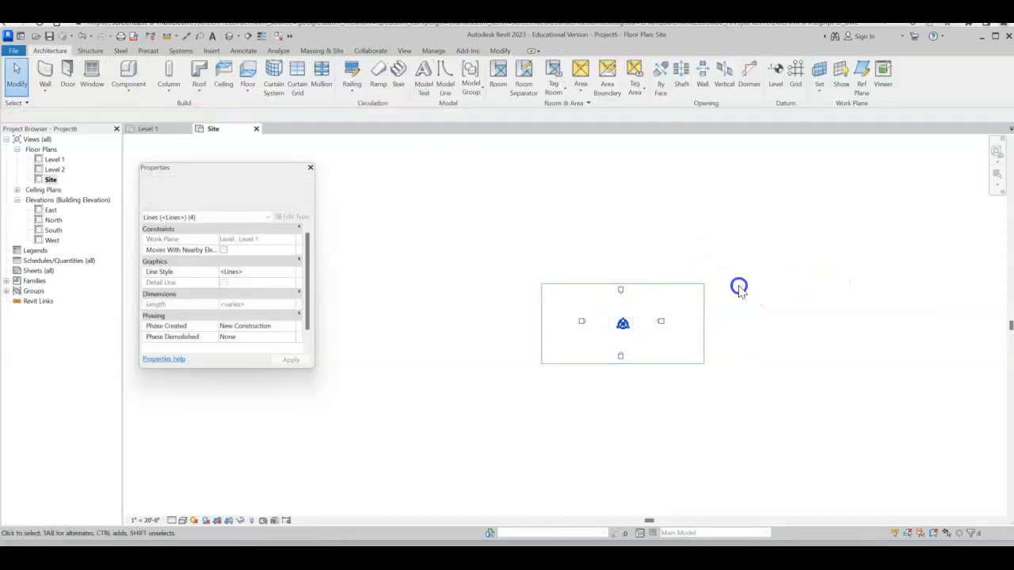
Step: Move the four elevation markers outside the rectangle, one beyond each of its sides
click(608, 261)
mouse_move(607, 264)
mouse_down()
mouse_move(645, 306)
mouse_move(623, 256)
mouse_up()
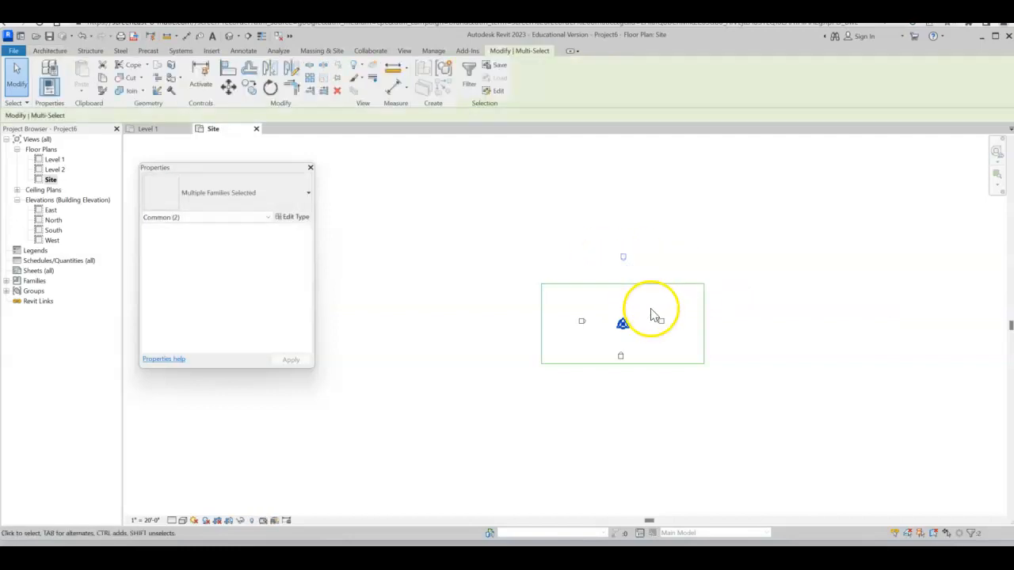
click(678, 336)
drag(678, 333, 740, 321)
mouse_move(566, 307)
mouse_down()
mouse_move(594, 335)
mouse_move(486, 321)
mouse_move(501, 319)
mouse_up()
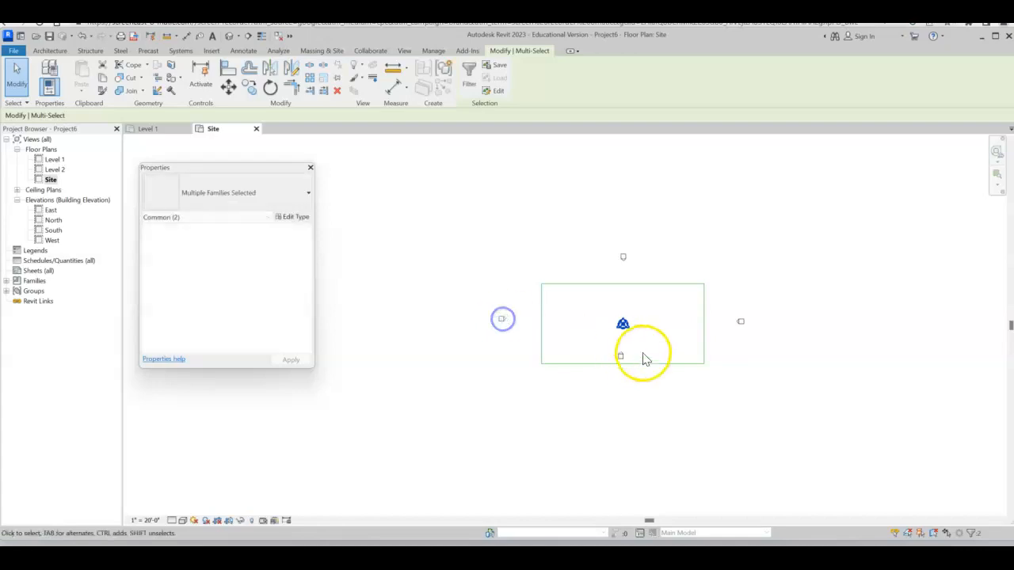
click(634, 379)
drag(620, 356, 628, 381)
click(736, 380)
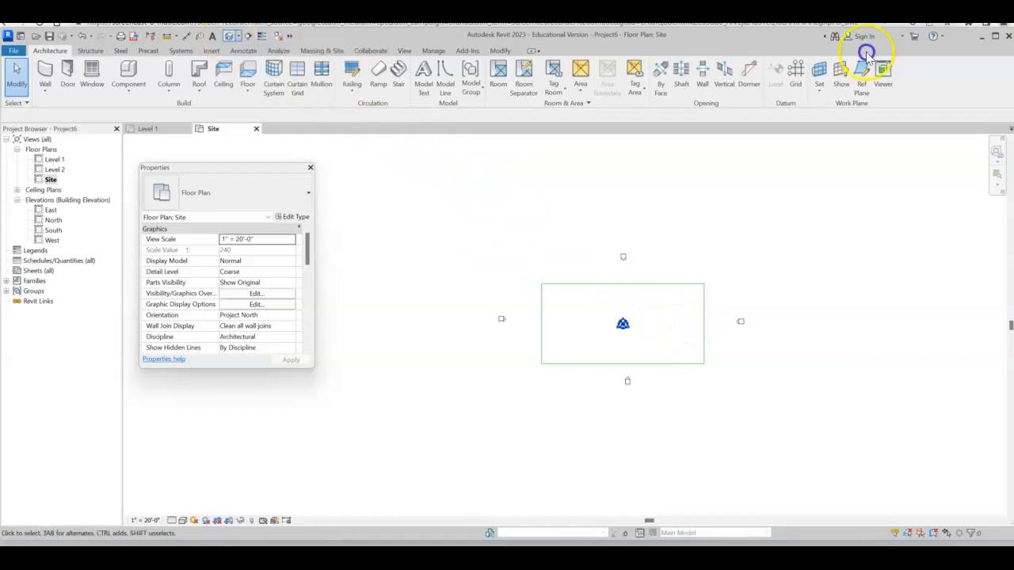
Step: Open the default 3D view and the East elevation view
click(230, 37)
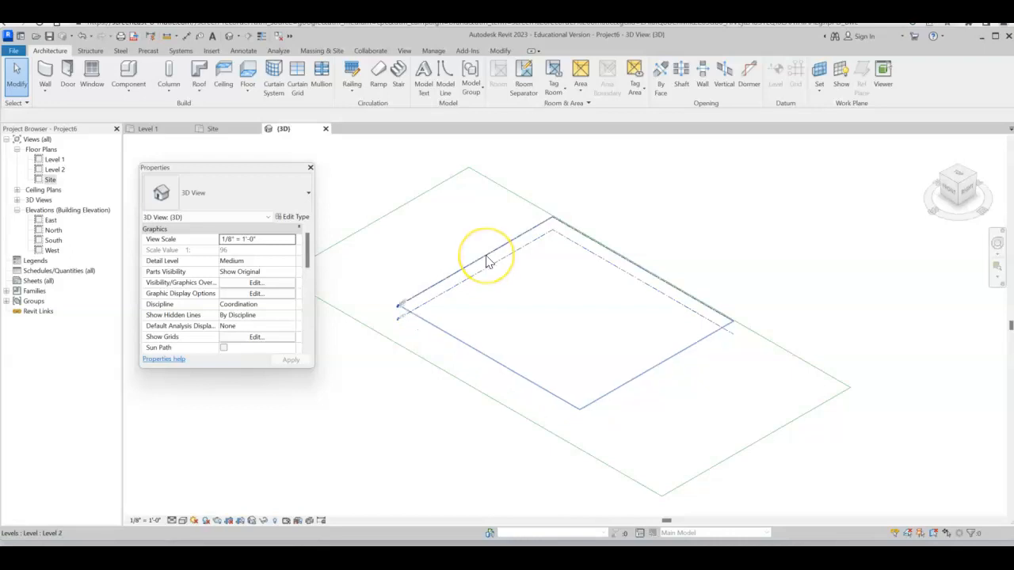
double_click(50, 221)
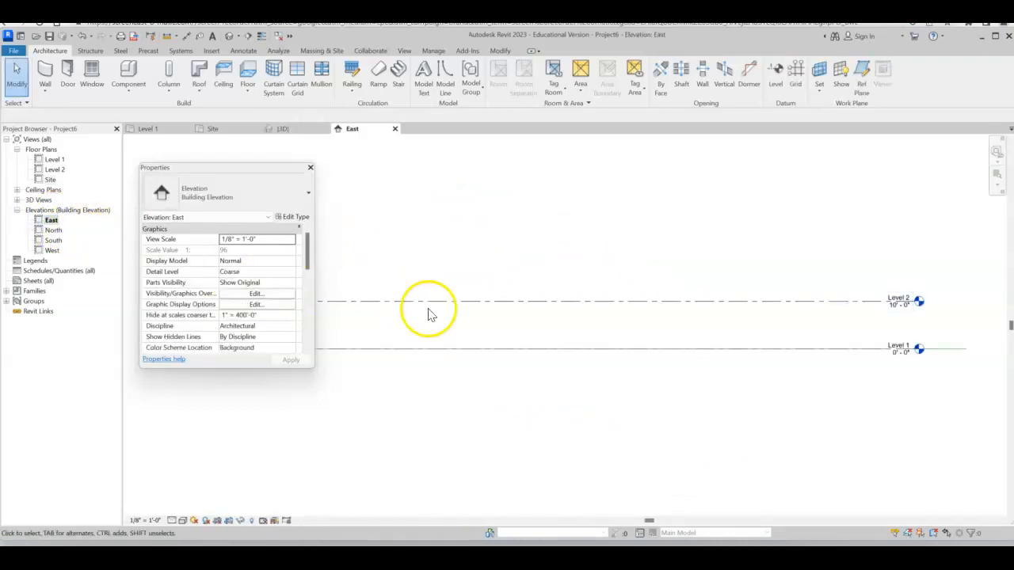
scroll(543, 363, down, 1)
middle_drag(543, 364, 625, 329)
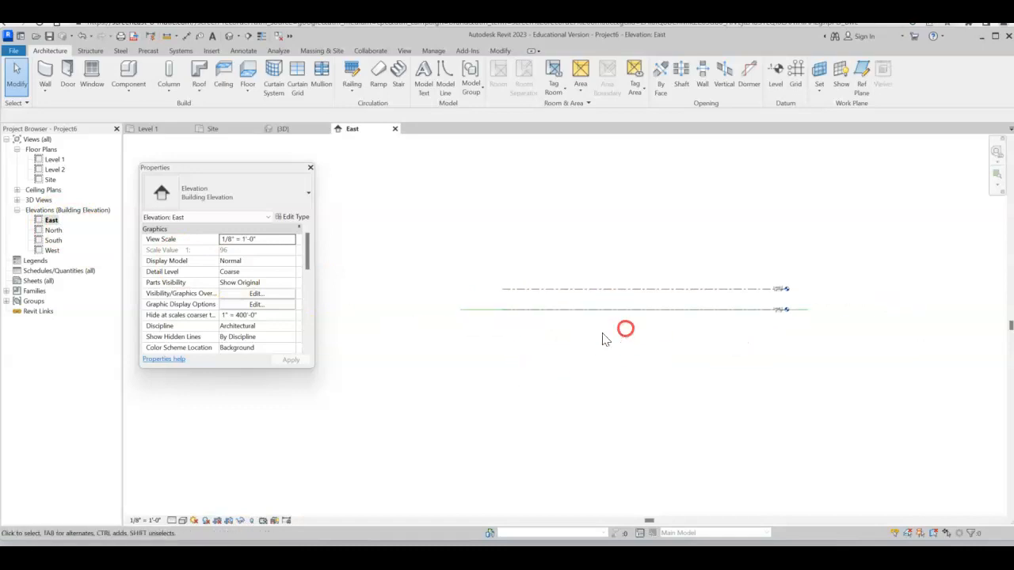
Step: Extend the left ends of the Level 1 and Level 2 lines past the site rectangle in the East elevation
click(475, 310)
scroll(488, 277, up, 2)
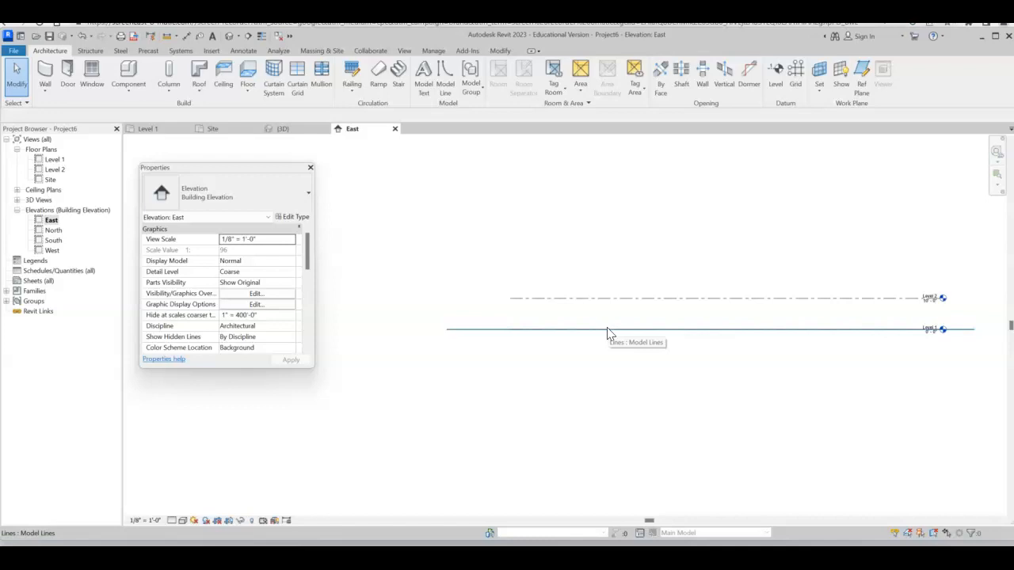
click(502, 333)
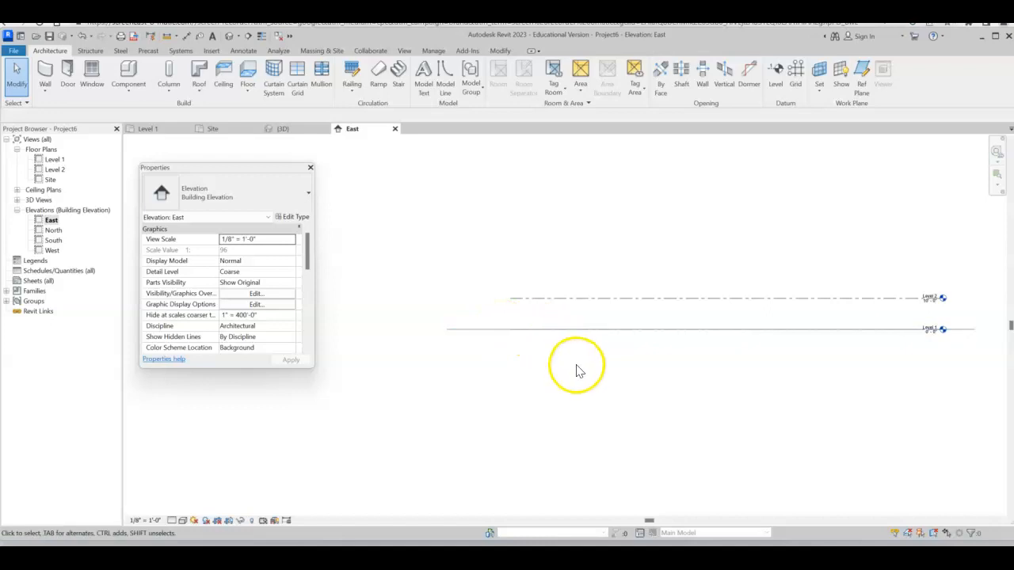
scroll(513, 307, up, 3)
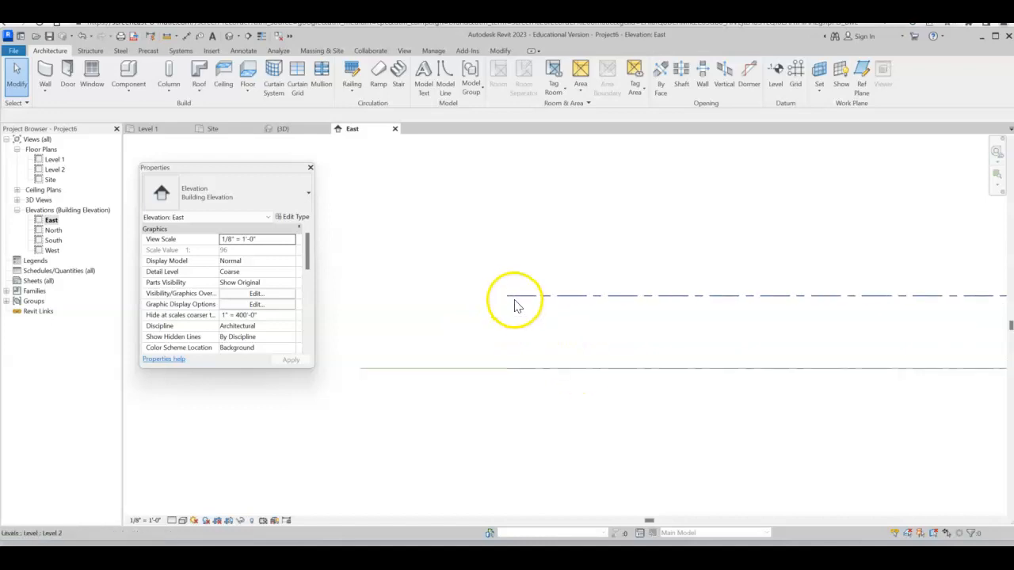
click(515, 298)
drag(508, 296, 364, 296)
middle_drag(424, 266, 602, 262)
middle_drag(552, 287, 465, 286)
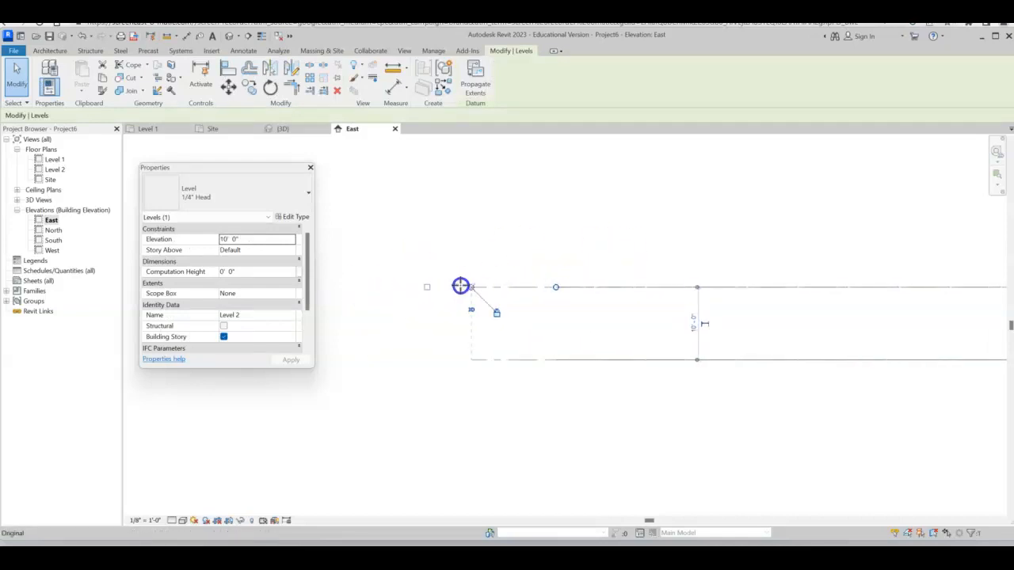
Step: Extend the right ends of both level lines, with their level heads, past the site rectangle in the East elevation
middle_drag(611, 446, 359, 445)
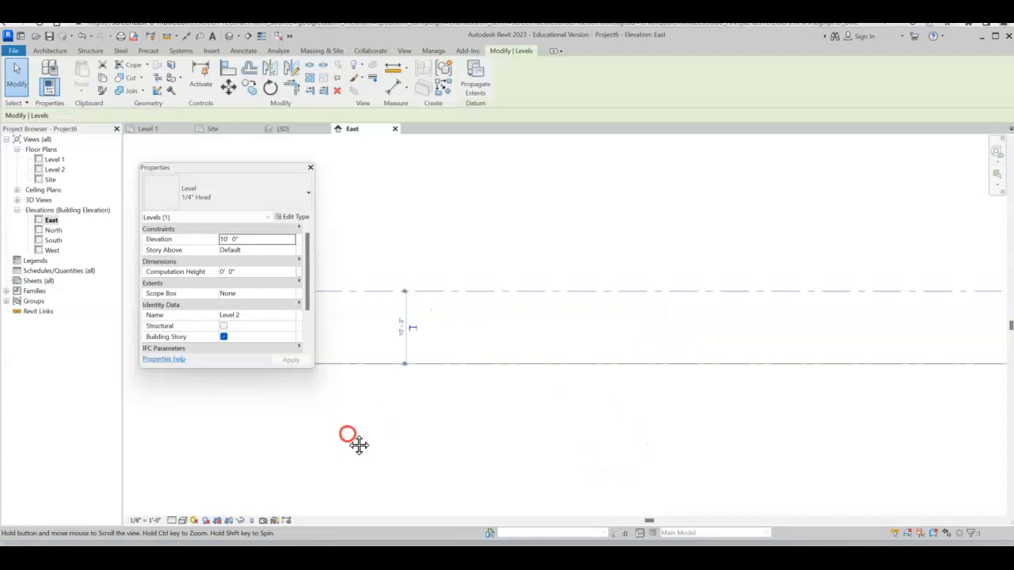
scroll(797, 401, down, 2)
middle_drag(697, 400, 338, 393)
scroll(533, 368, up, 1)
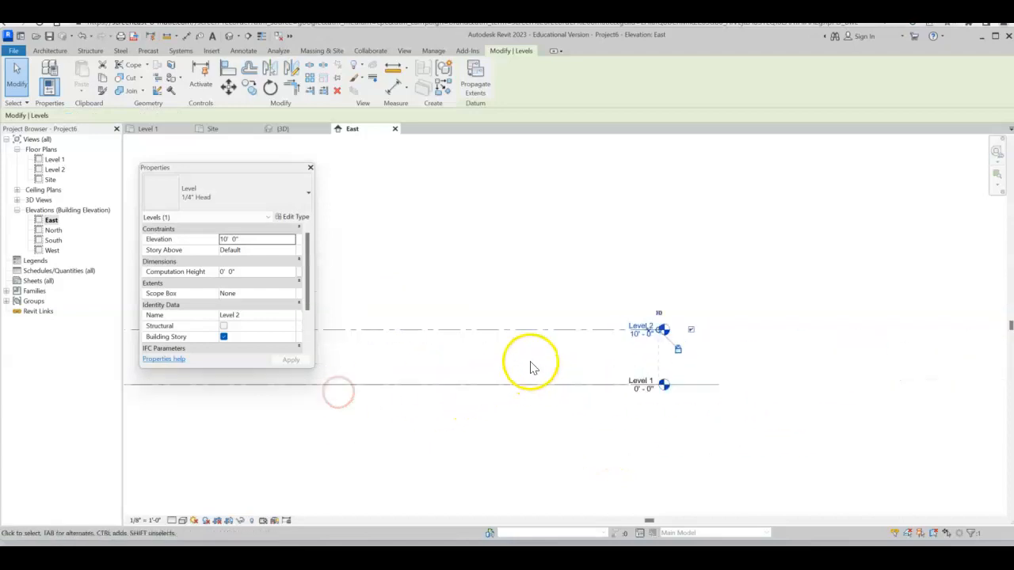
drag(662, 333, 913, 321)
click(856, 281)
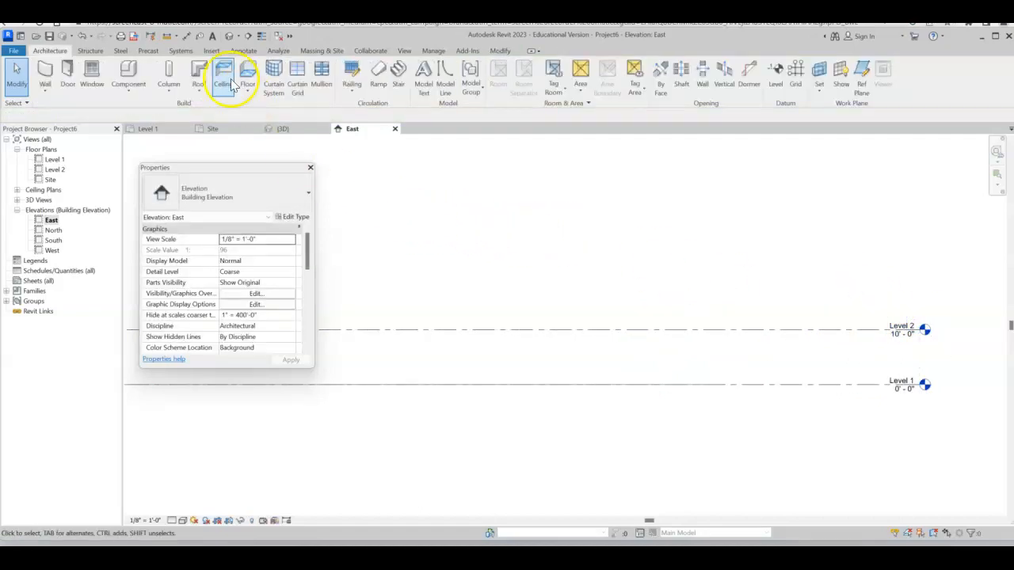
Step: Check the levels in 3D, open the North elevation and extend the levels' left ends past the site rectangle
click(229, 36)
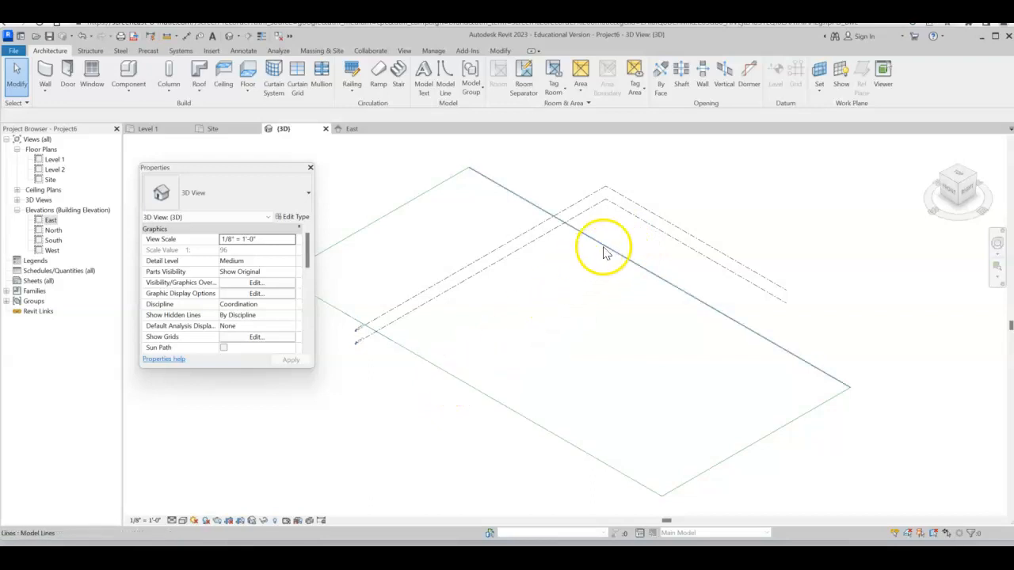
double_click(60, 231)
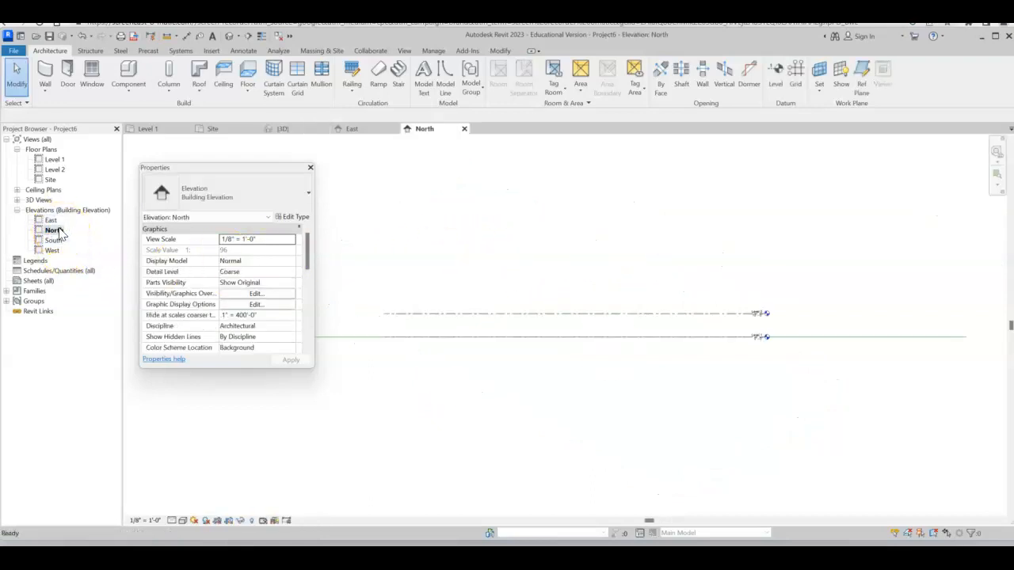
scroll(673, 344, up, 1)
scroll(554, 313, up, 2)
middle_drag(518, 341, 696, 286)
scroll(612, 296, up, 2)
drag(278, 168, 152, 183)
click(891, 287)
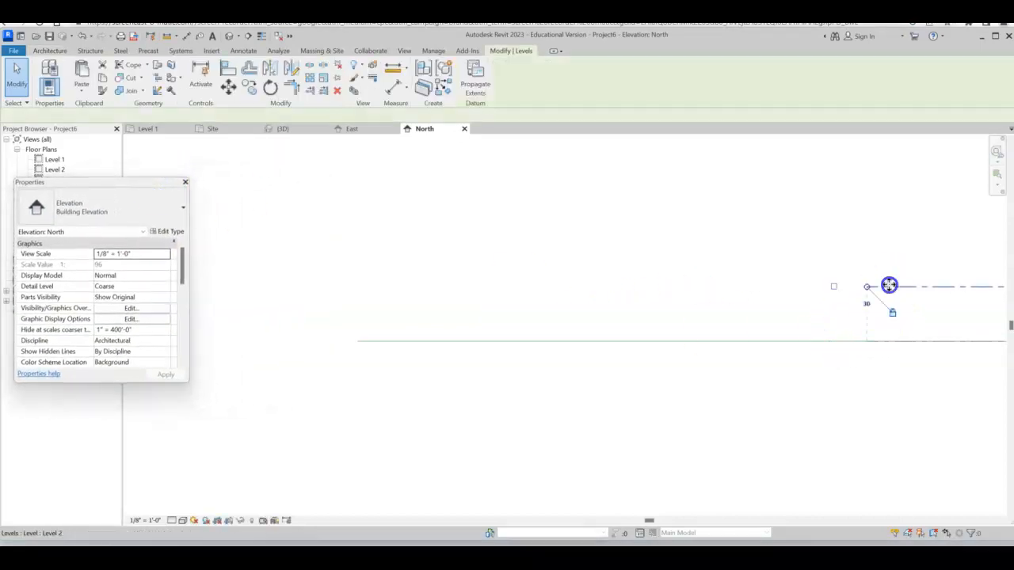
drag(867, 288, 303, 288)
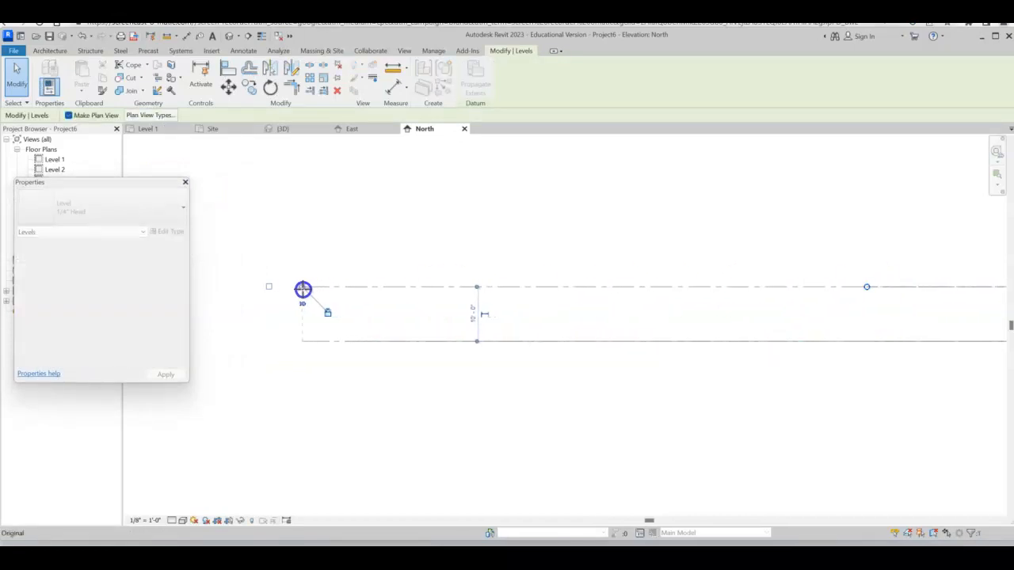
click(344, 261)
Step: Extend the right ends of both level lines beyond the site rectangle's edge in the North elevation
scroll(784, 347, down, 1)
middle_drag(634, 361, 279, 361)
middle_drag(887, 367, 231, 358)
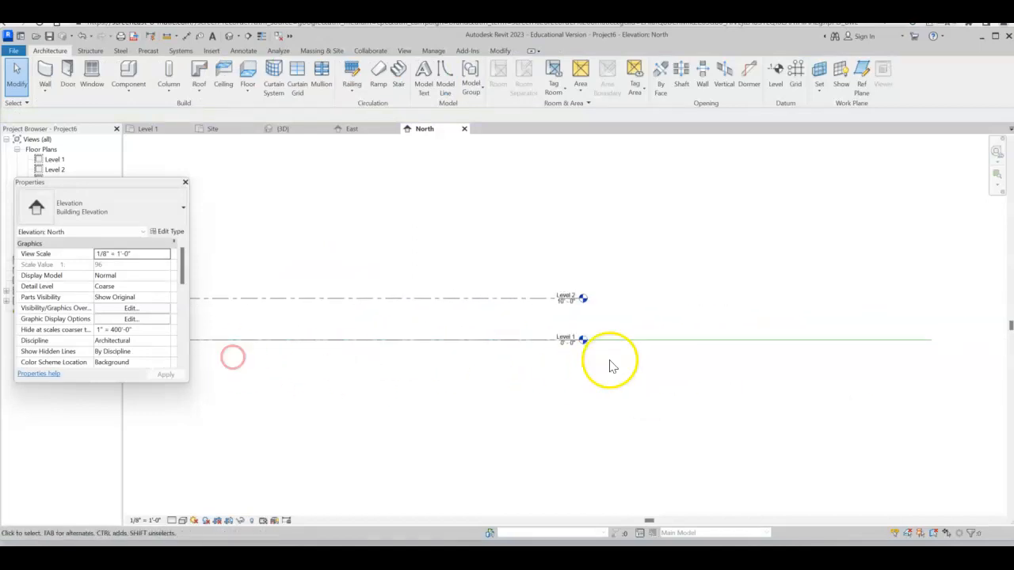
middle_drag(759, 267, 594, 269)
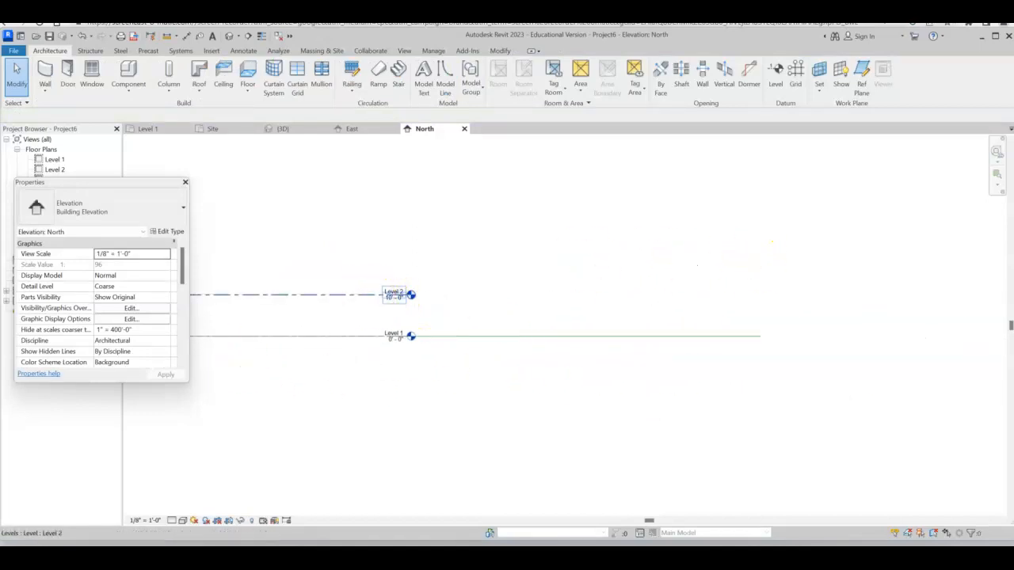
click(381, 294)
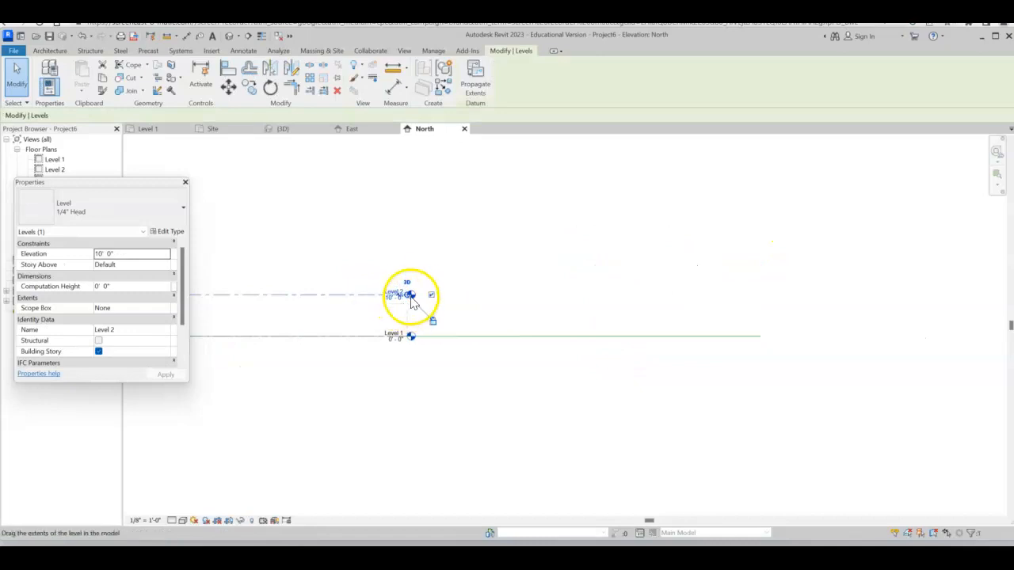
drag(409, 294, 858, 281)
click(829, 264)
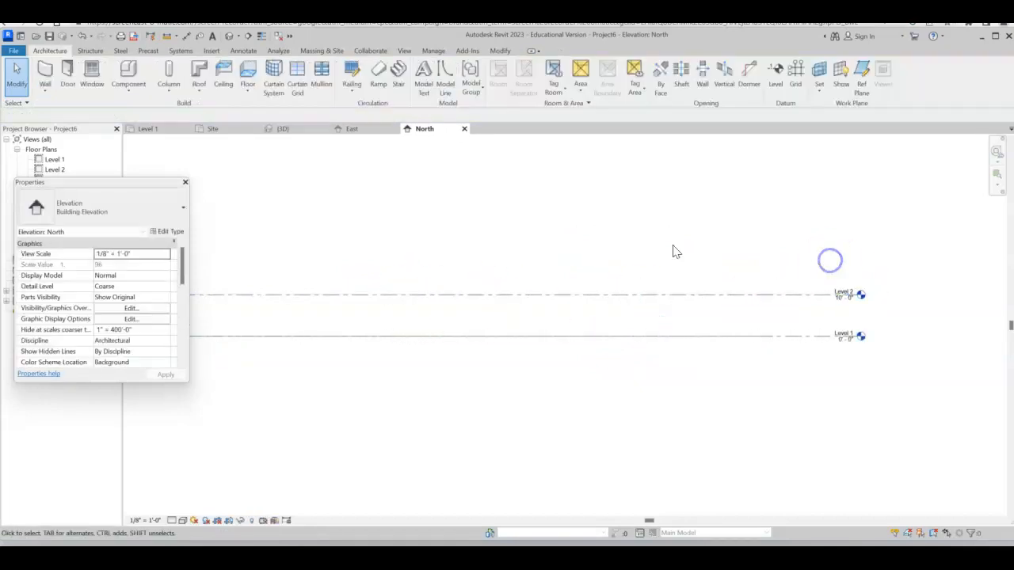
Step: Examine in the 3D view how the extended levels enclose the site rectangle
click(232, 37)
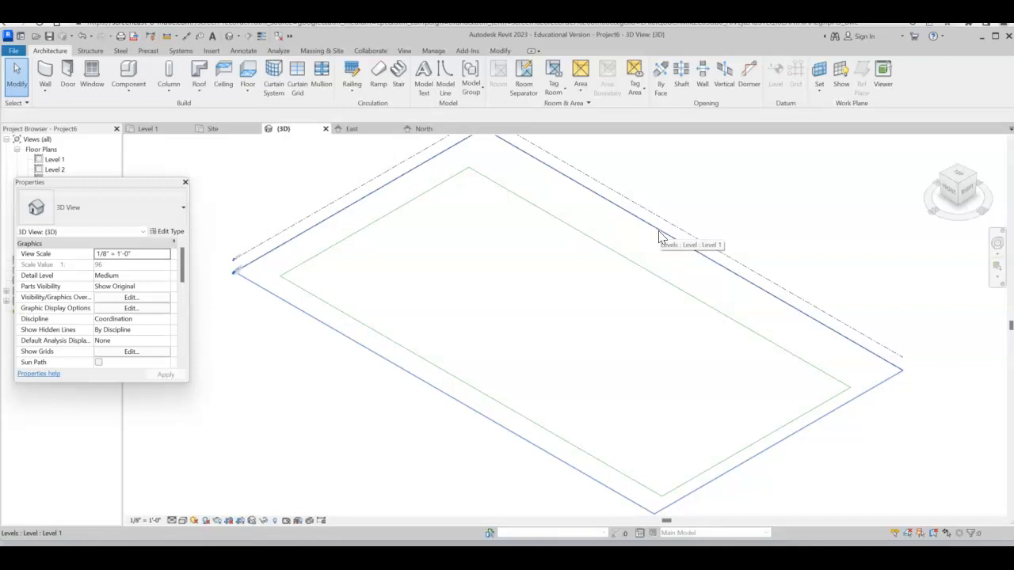
click(658, 246)
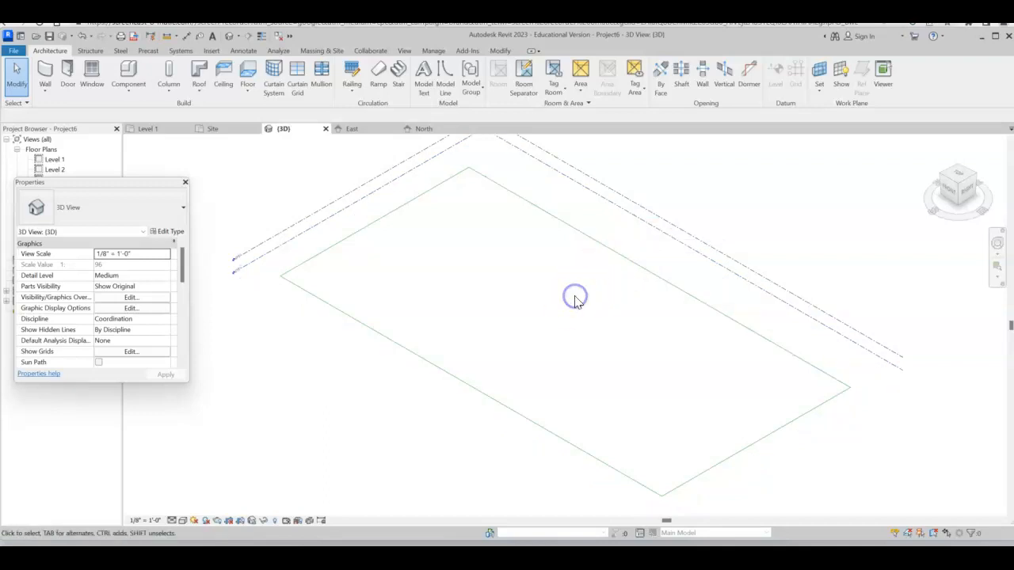
shift+middle_drag(537, 294, 548, 316)
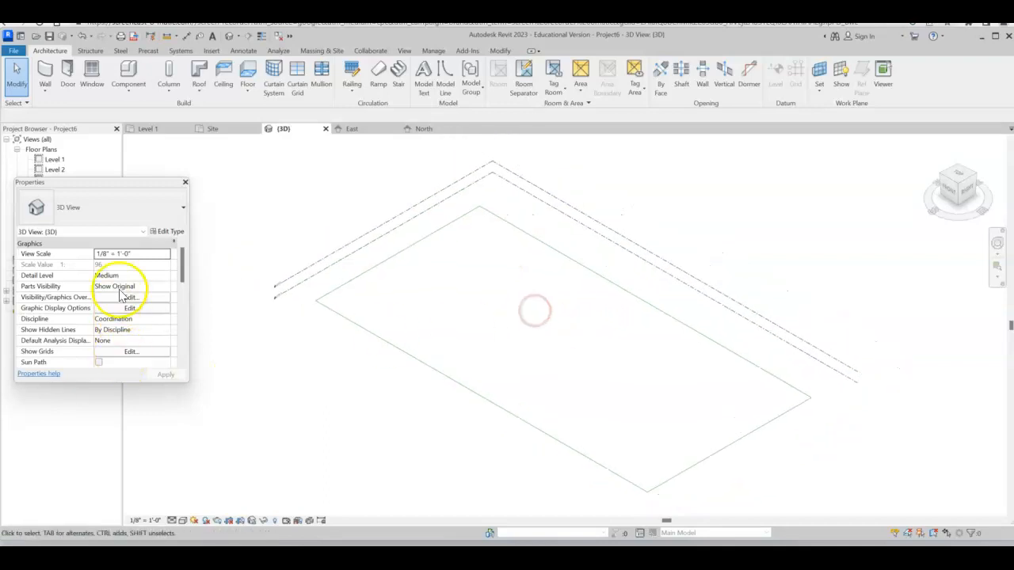
Step: Return to the East elevation and set Level 2's elevation to 12 feet
drag(91, 184, 220, 179)
double_click(51, 221)
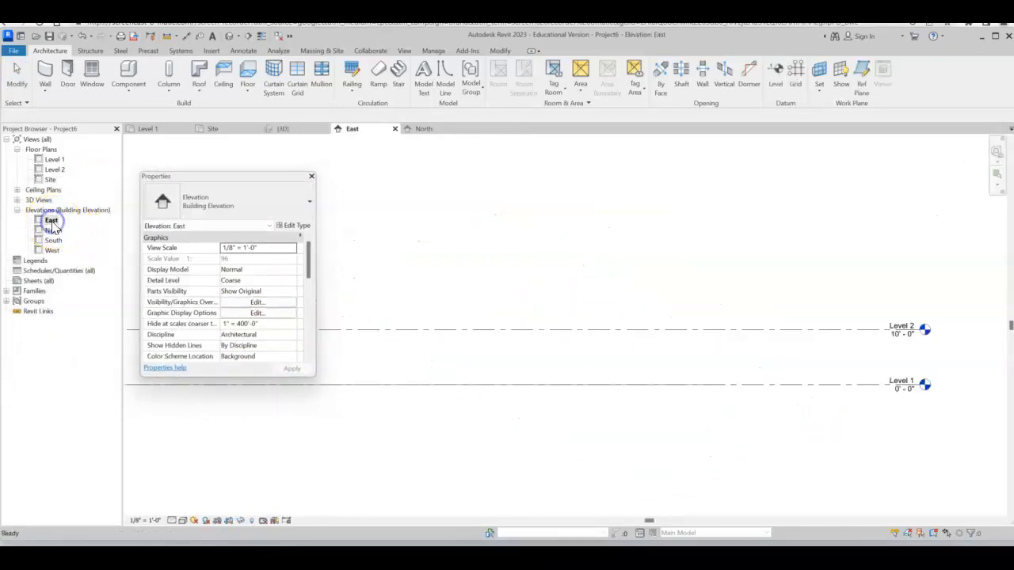
middle_drag(821, 354, 737, 325)
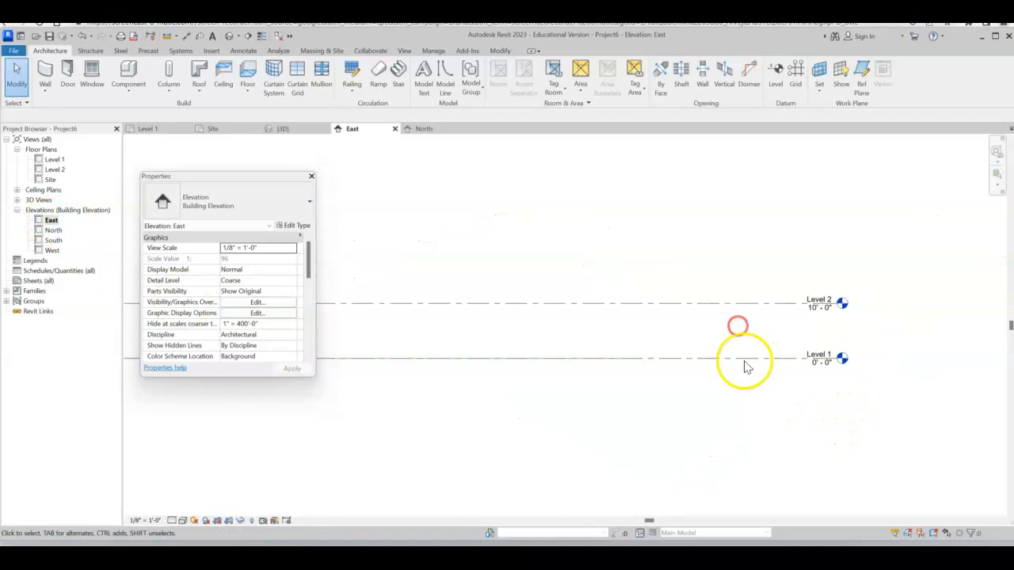
scroll(808, 317, up, 2)
click(816, 311)
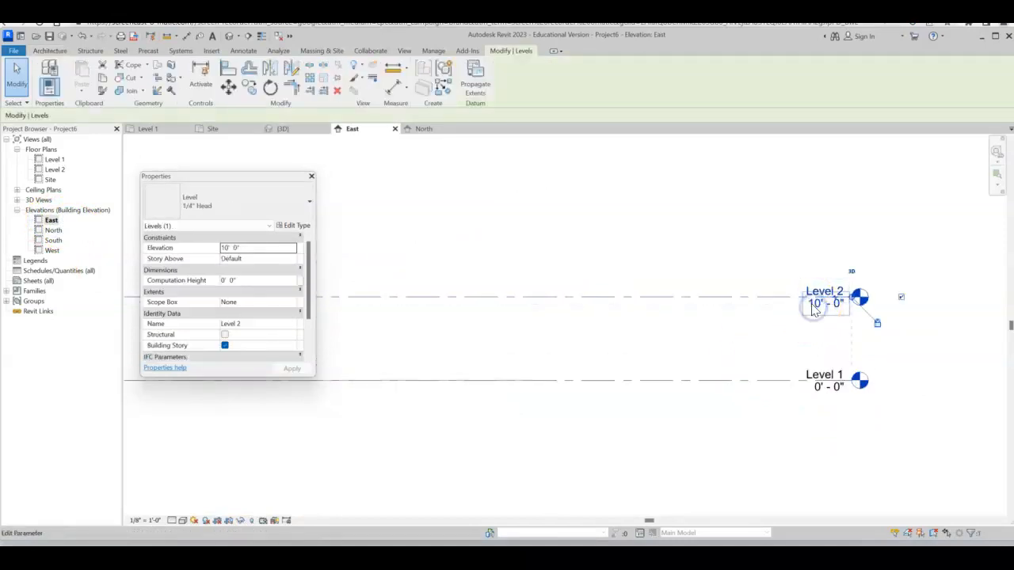
click(813, 306)
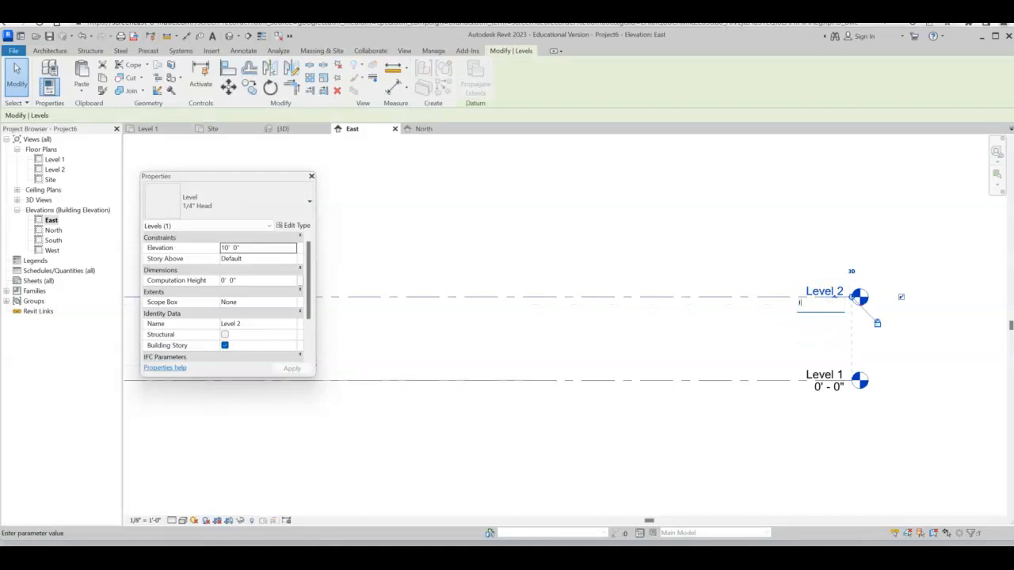
text(12)
key(Return)
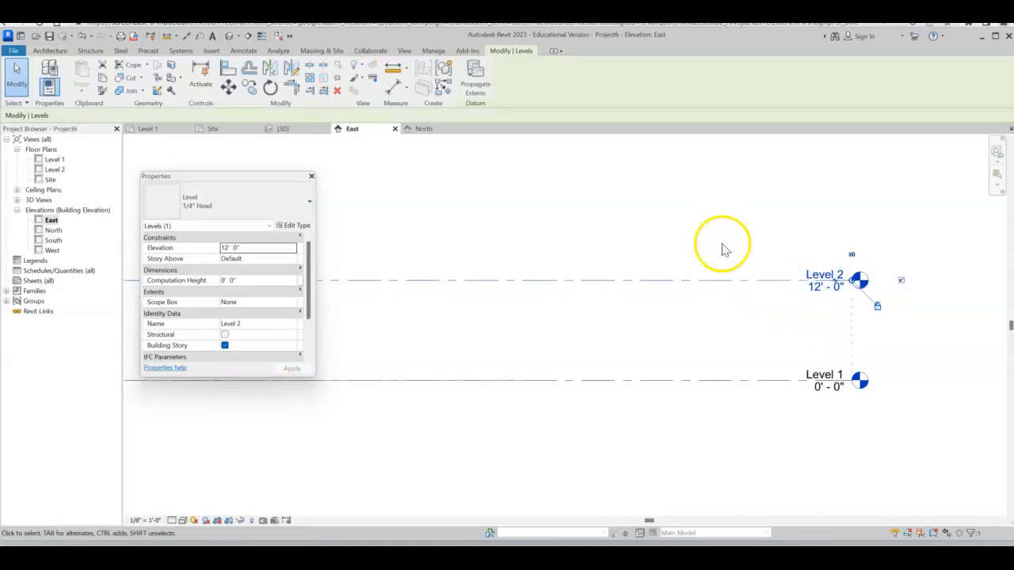
Step: Draw a new level about 11'-6" above Level 2, aligning both its ends with the existing levels
scroll(722, 234, down, 2)
scroll(723, 233, down, 1)
middle_drag(745, 238, 875, 233)
scroll(857, 227, down, 1)
scroll(854, 227, down, 2)
scroll(737, 237, down, 1)
middle_drag(740, 244, 645, 230)
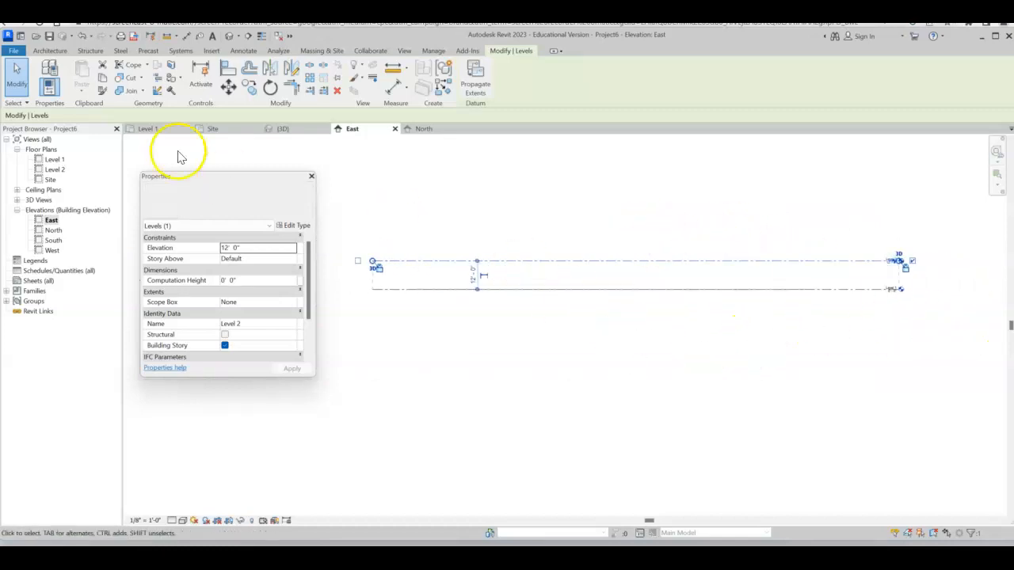
click(50, 50)
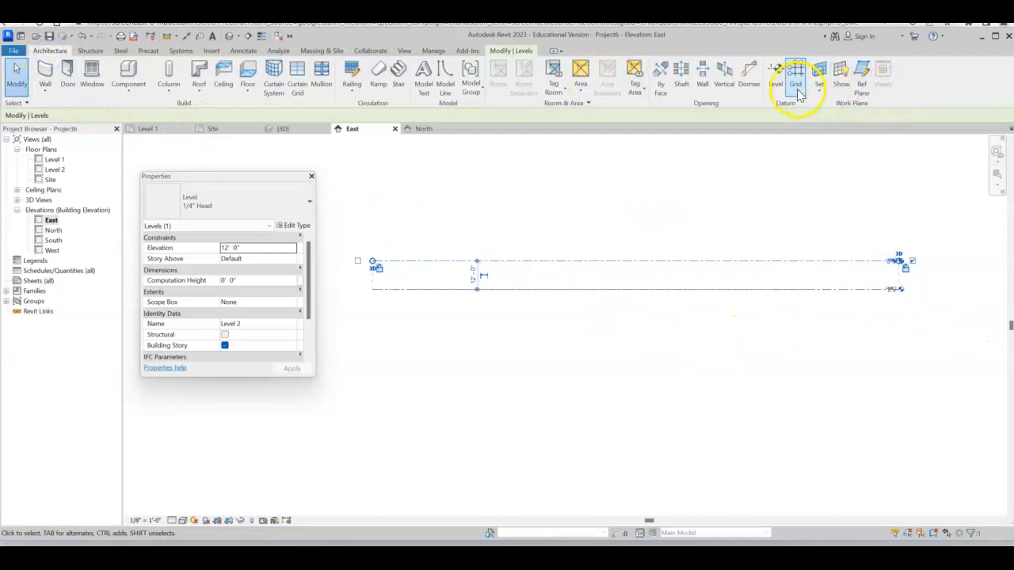
click(776, 75)
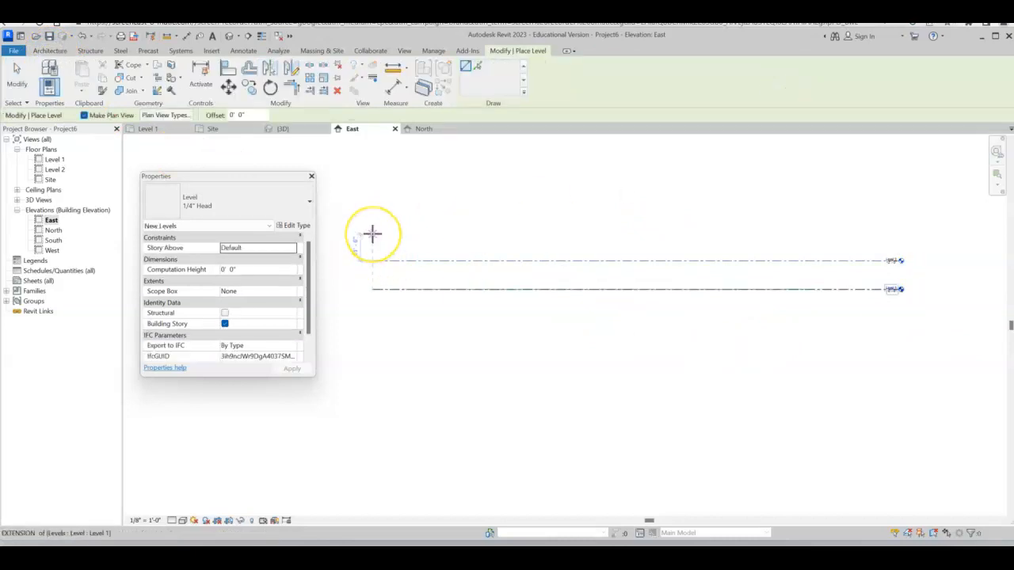
click(373, 233)
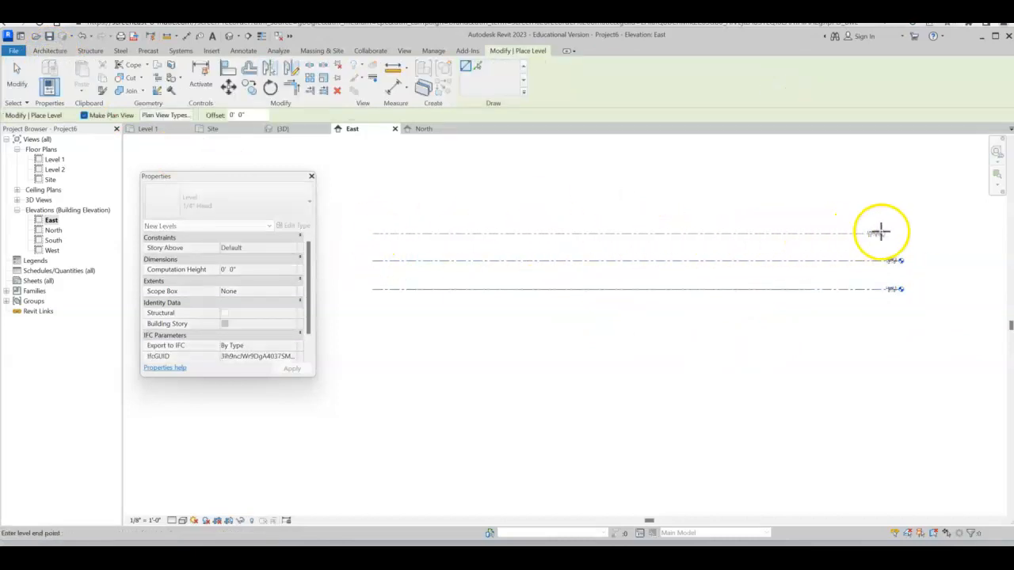
click(901, 232)
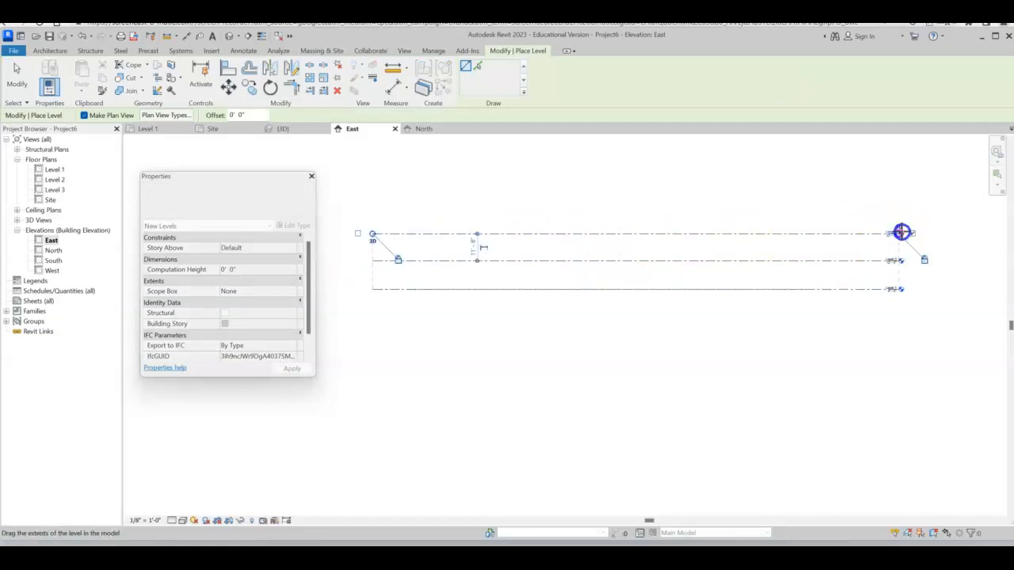
Step: Finish placing levels and set the new top level's elevation to 24 feet
middle_drag(864, 245, 562, 253)
scroll(627, 249, up, 2)
key(Escape)
key(Escape)
scroll(568, 261, up, 3)
scroll(568, 267, up, 1)
click(571, 230)
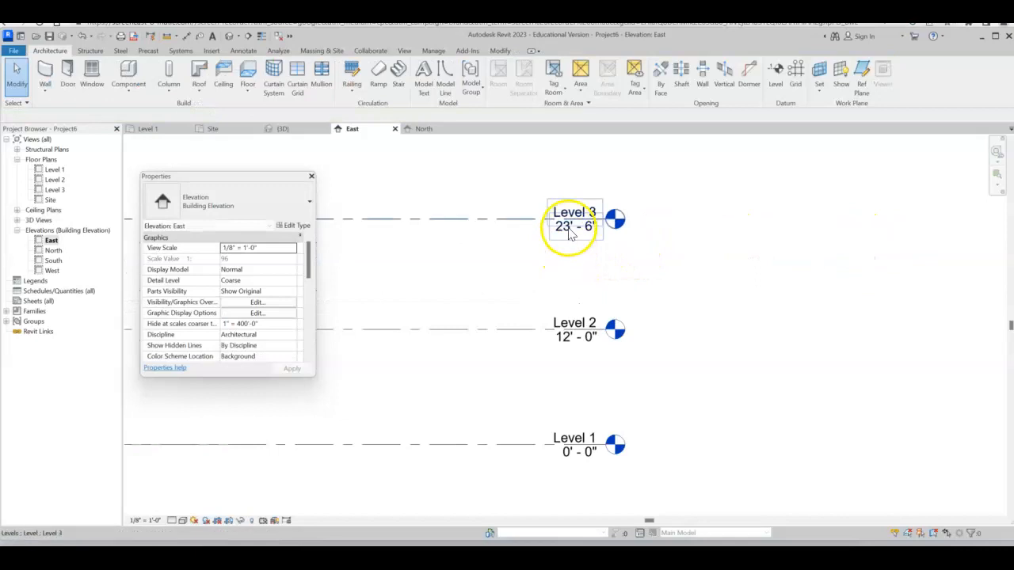
click(561, 228)
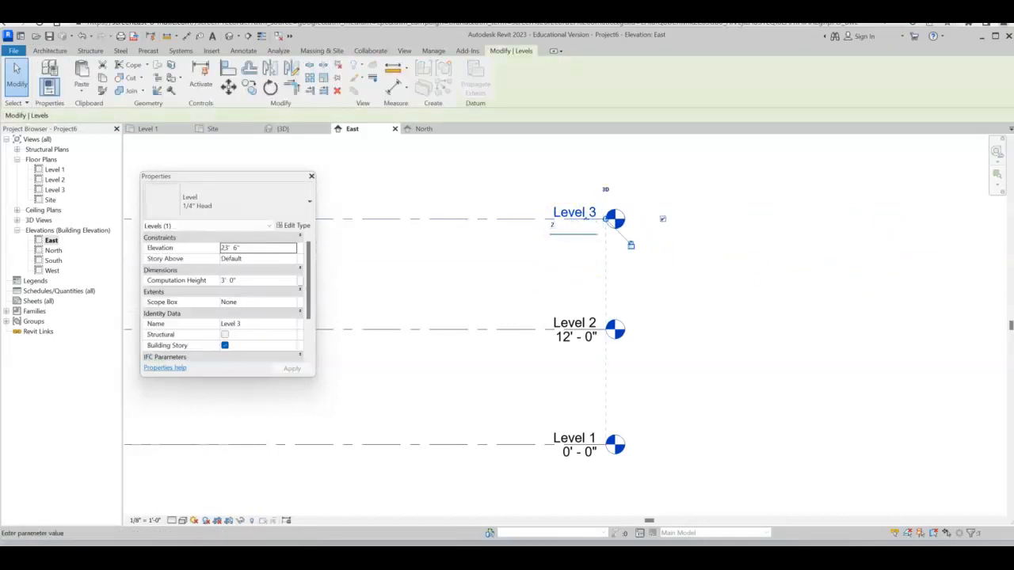
key(Return)
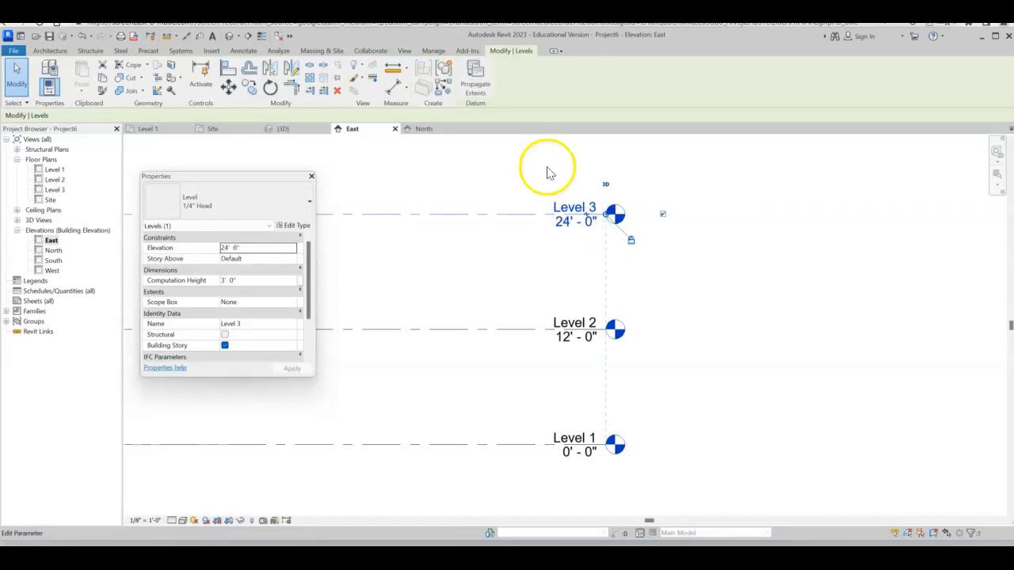
click(778, 183)
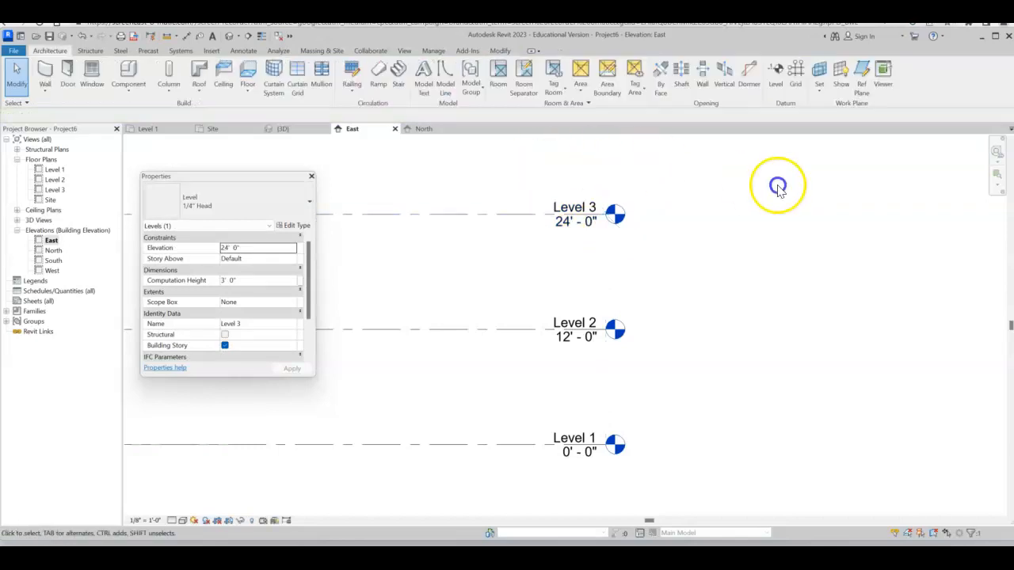
Step: Inspect the three levels around the site rectangle in the default 3D view
click(230, 40)
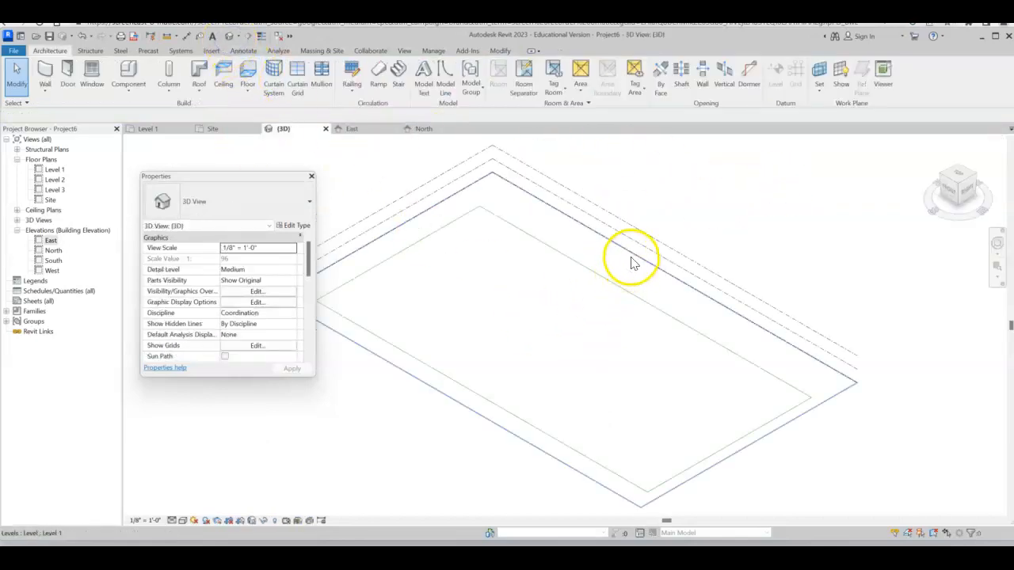
middle_drag(632, 262, 634, 248)
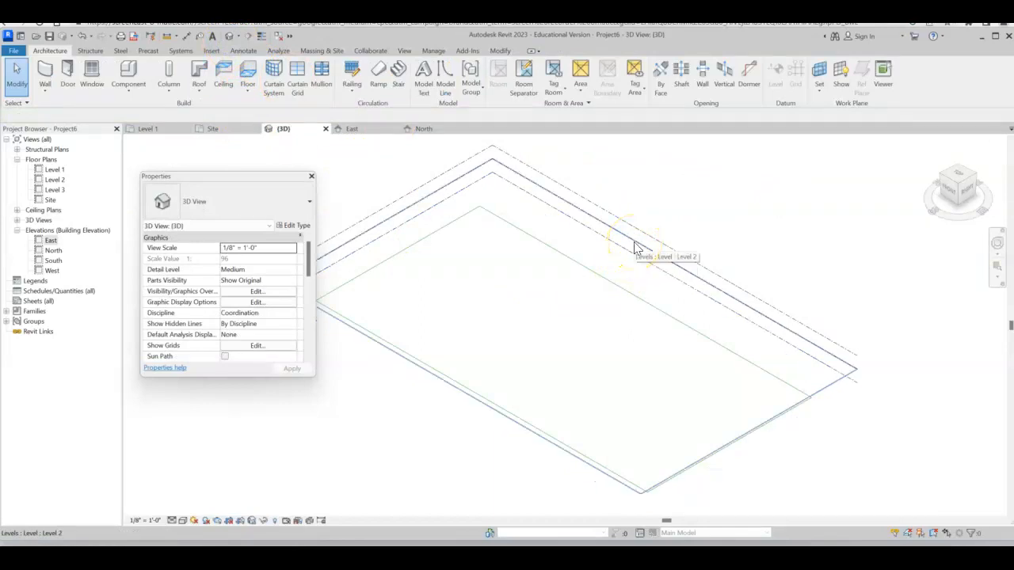
middle_drag(635, 248, 639, 238)
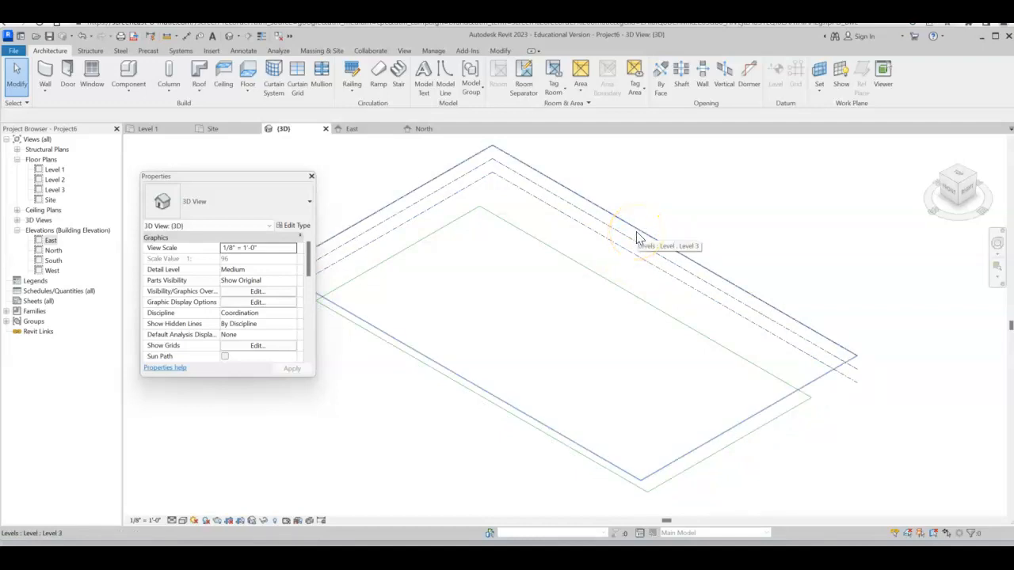
Step: Open the North elevation and check the three levels there
click(53, 252)
double_click(53, 251)
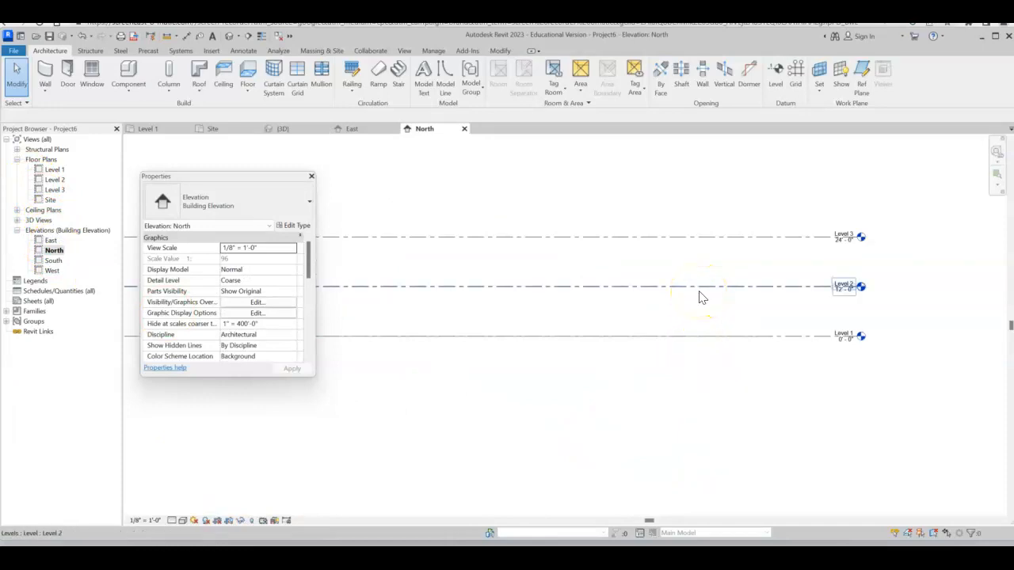
click(715, 249)
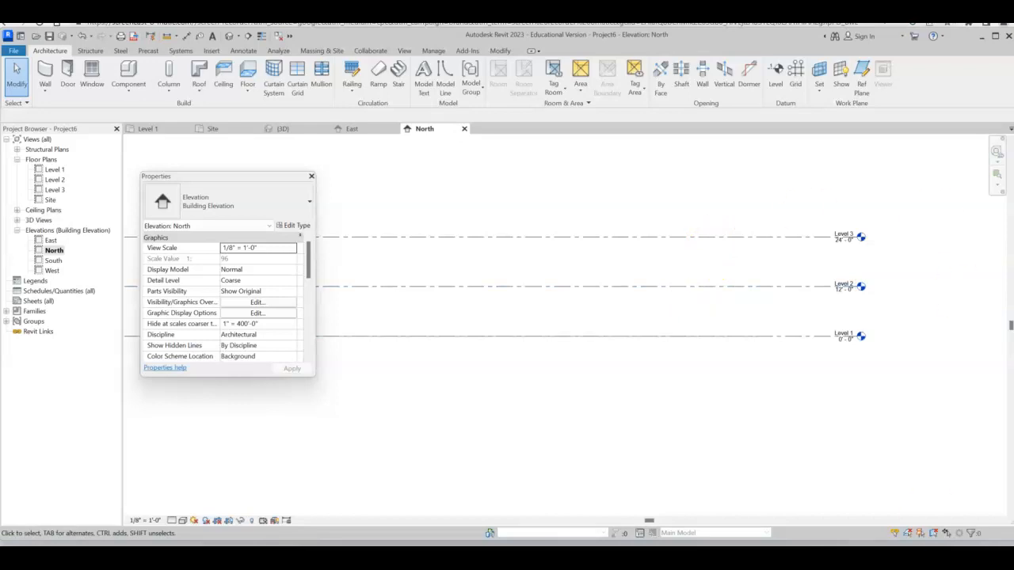
Step: Compare the Level 1, Level 2, Level 3 and Site floor plans for how the site rectangle and elevation markers appear
double_click(53, 170)
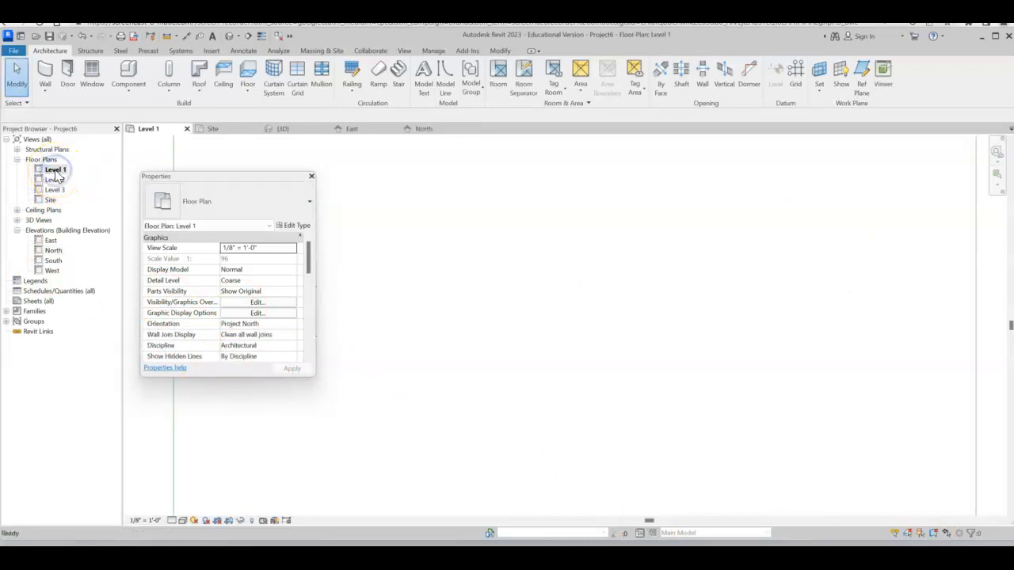
click(537, 285)
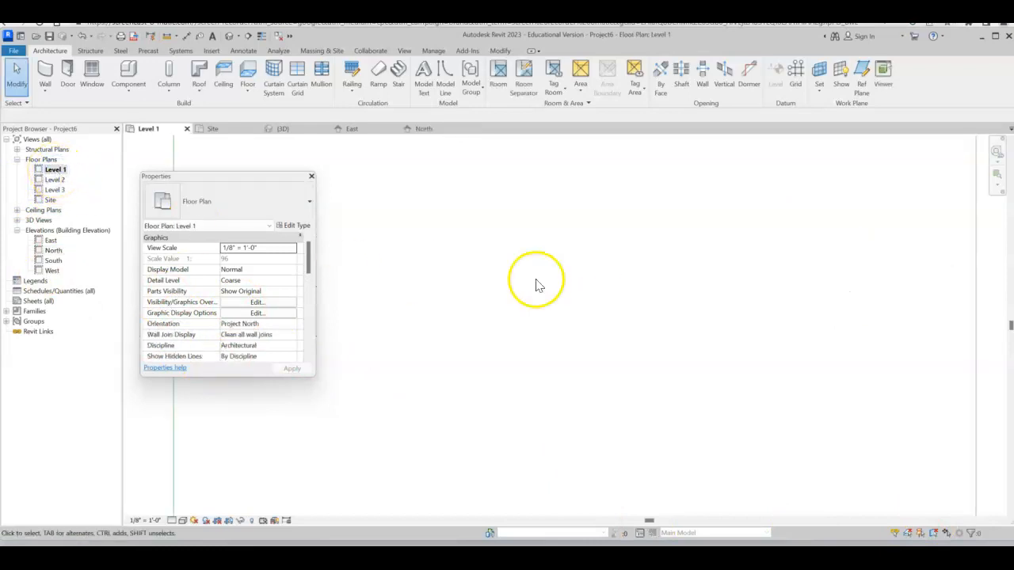
scroll(579, 285, down, 3)
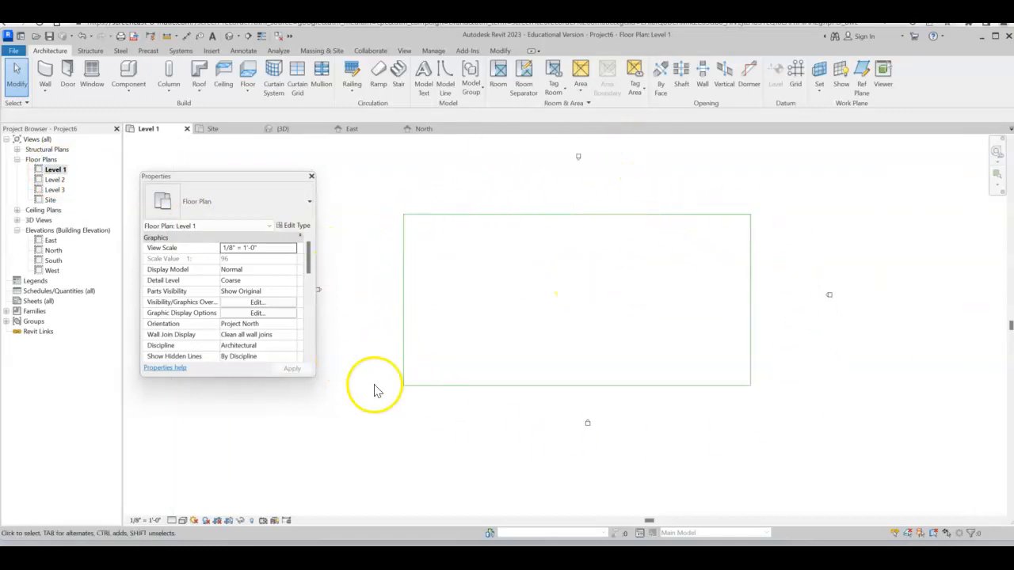
double_click(54, 181)
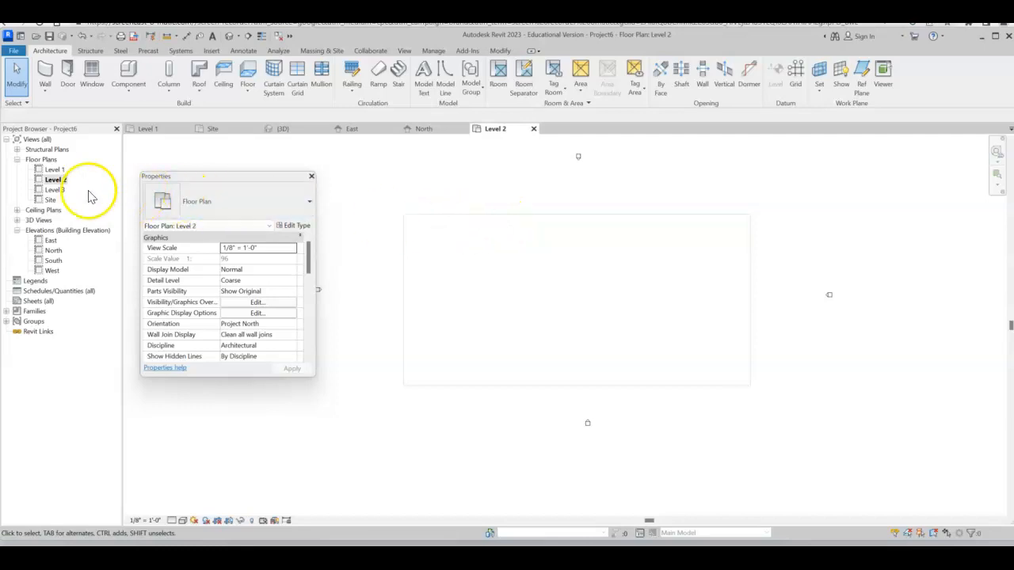
click(54, 190)
double_click(53, 190)
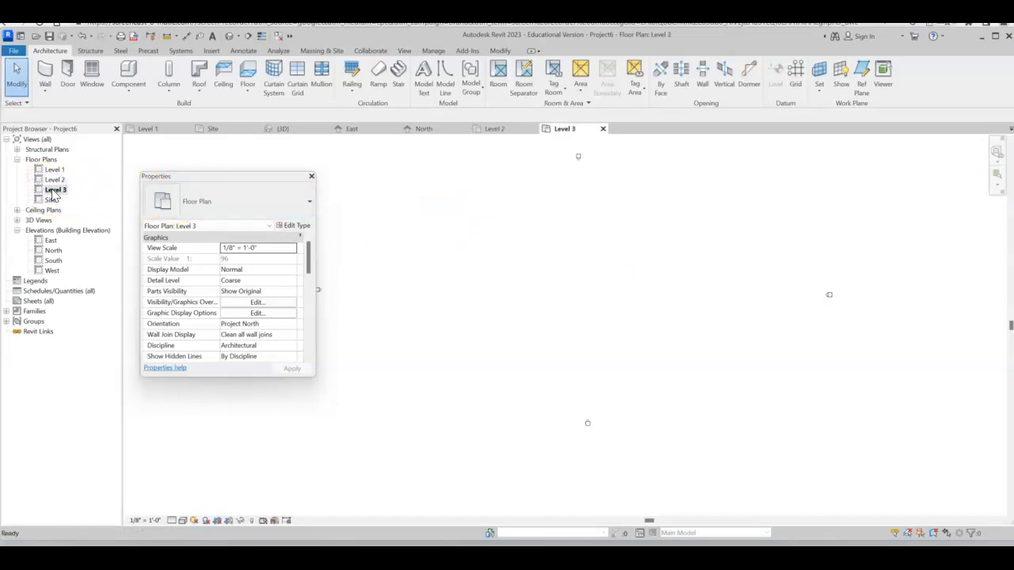
scroll(529, 289, down, 1)
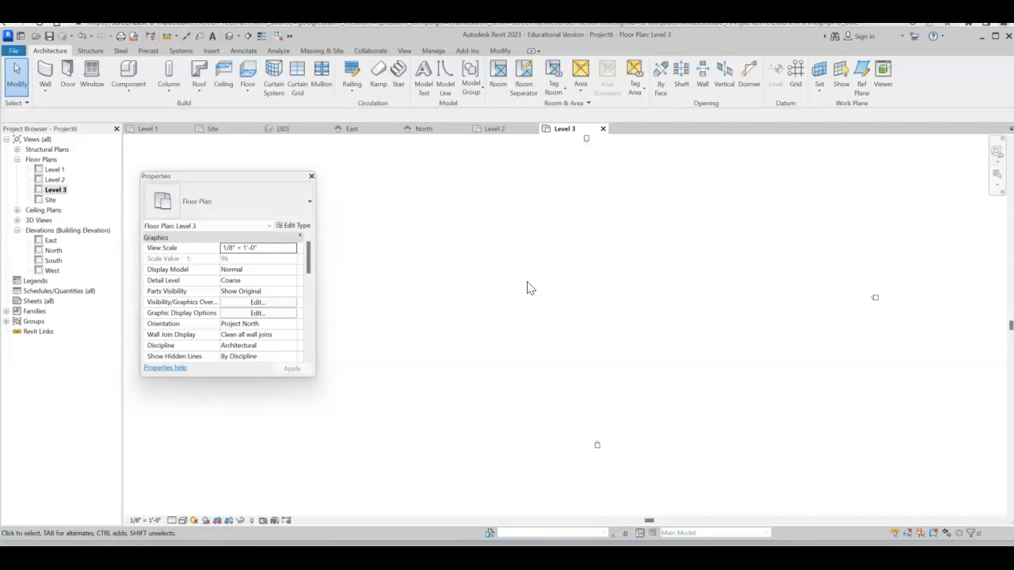
double_click(50, 200)
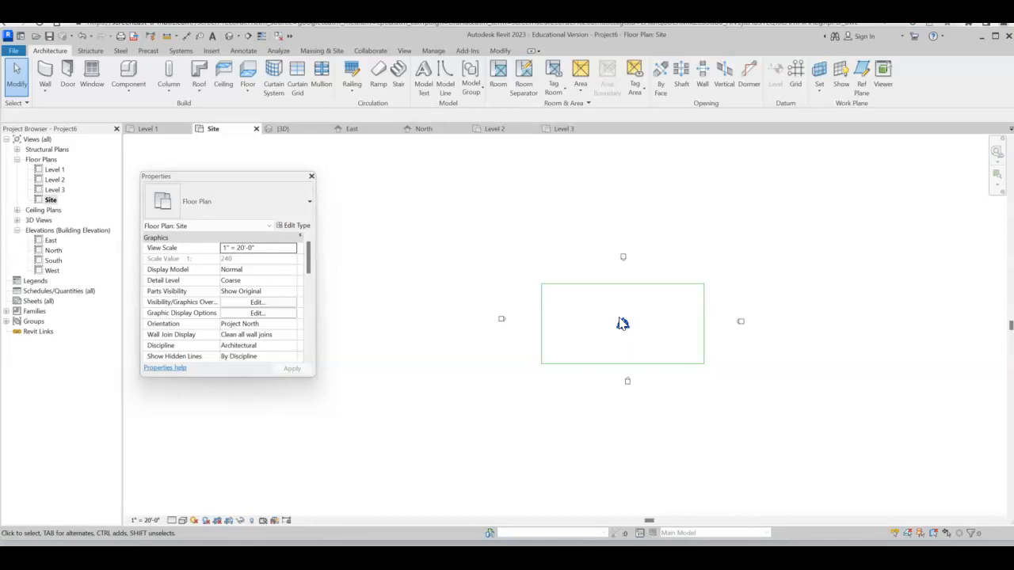
double_click(52, 170)
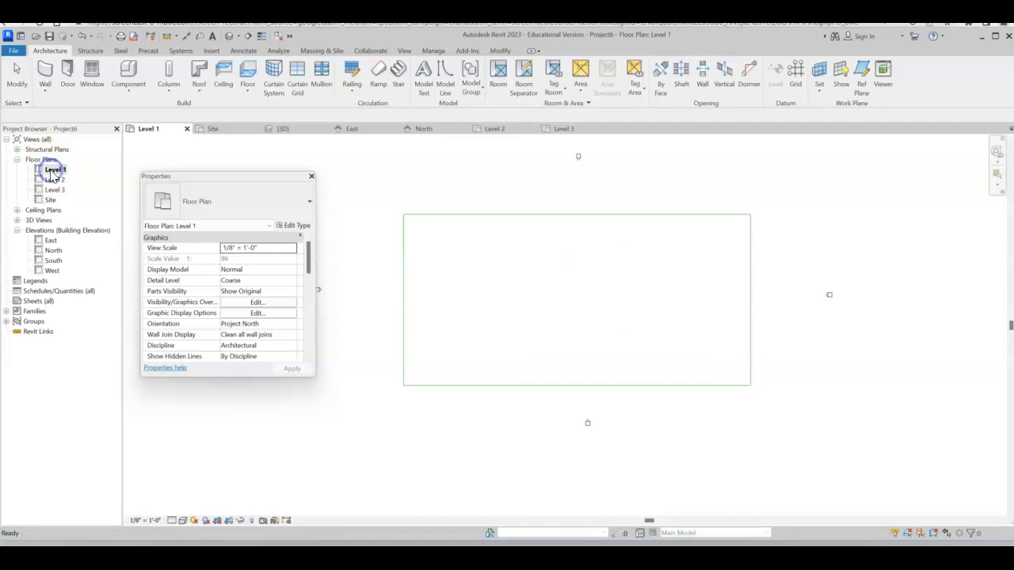
Step: Start a toposurface in the Site plan and place 12-foot elevation points at the site rectangle's two east corners
double_click(51, 202)
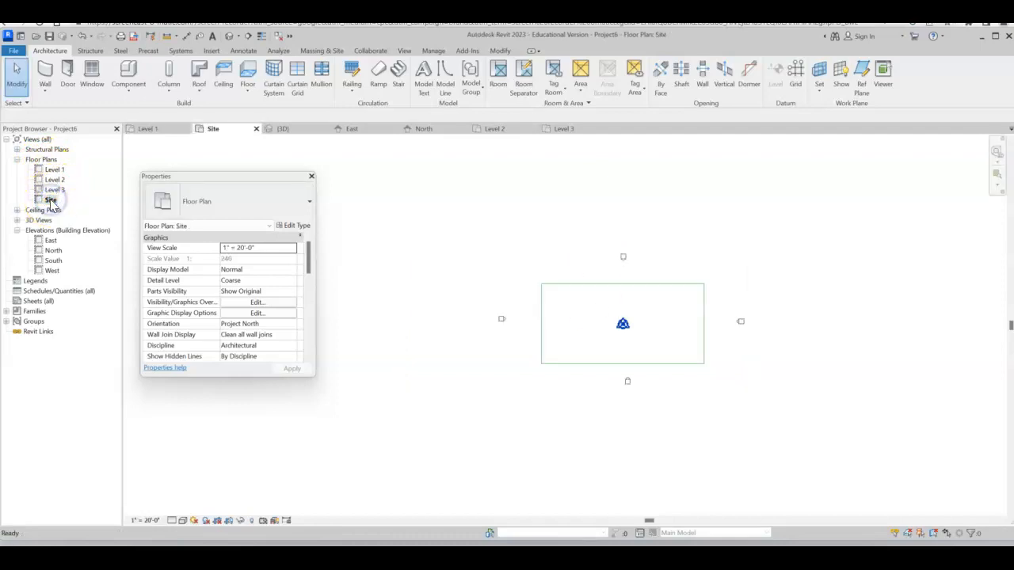
click(320, 52)
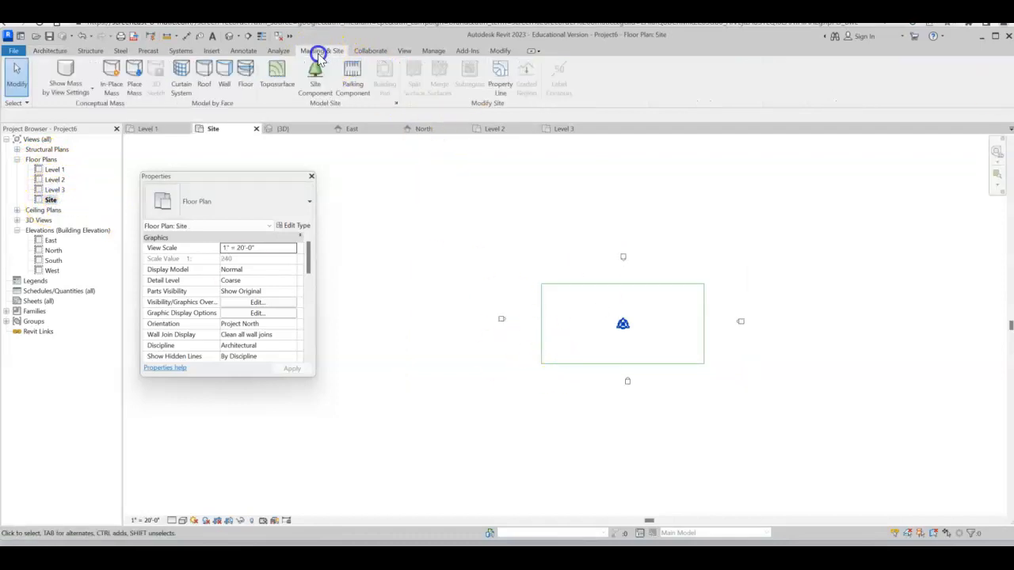
click(276, 77)
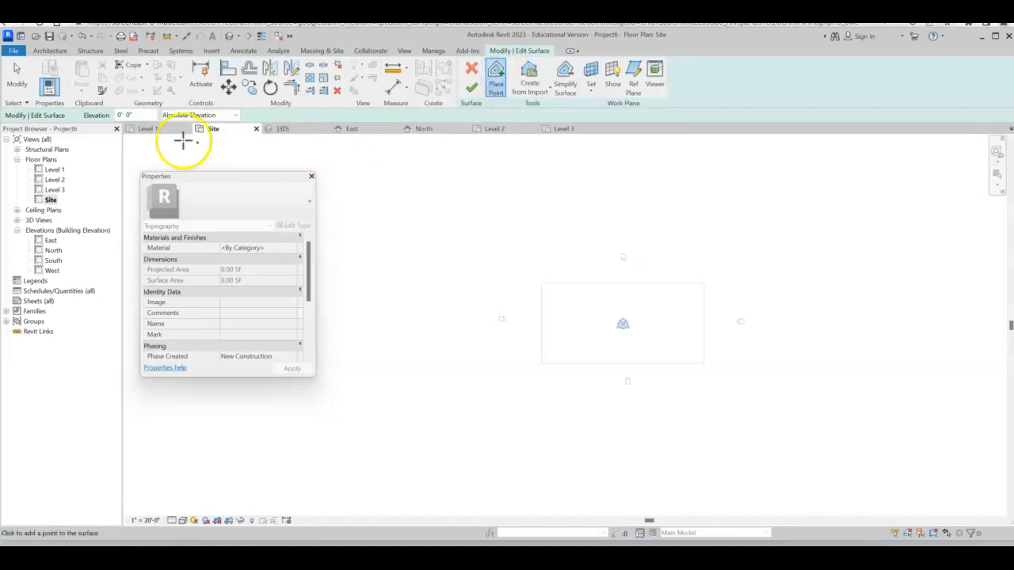
drag(136, 114, 113, 115)
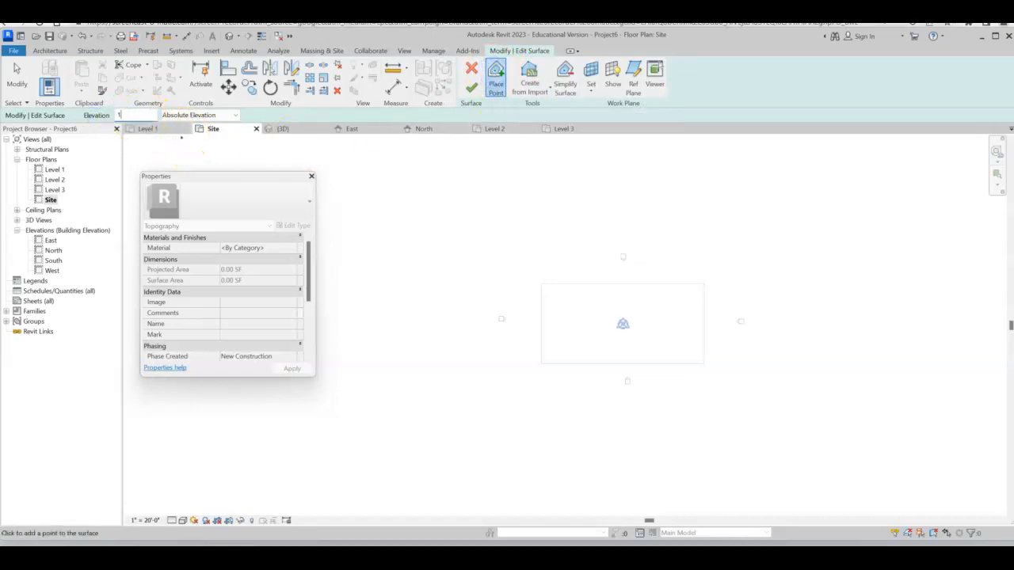
click(704, 283)
click(704, 364)
Step: Place 24-foot elevation points at the rectangle's two west corners and finish the toposurface
text(24')
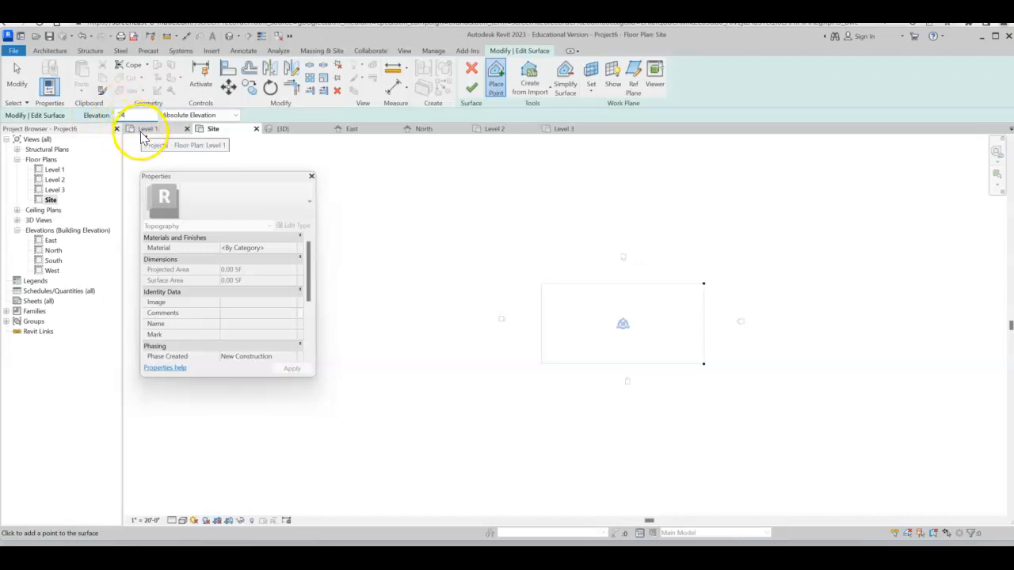
click(542, 283)
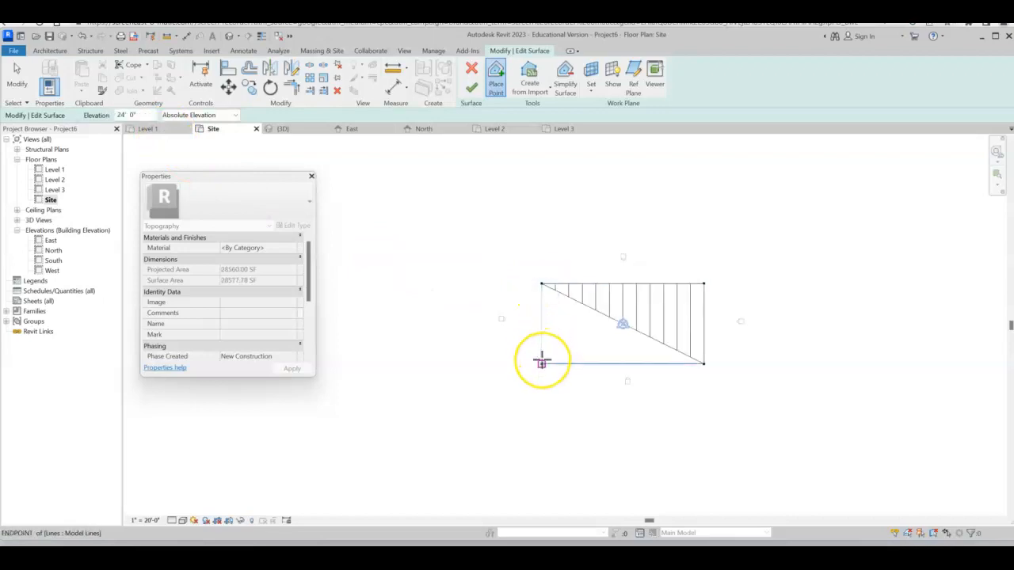
click(542, 363)
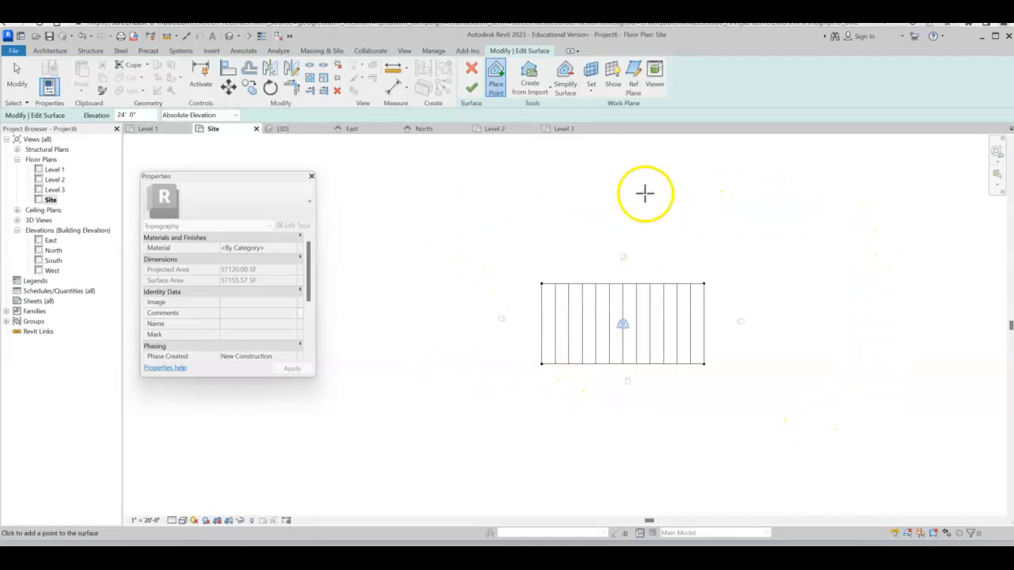
click(471, 88)
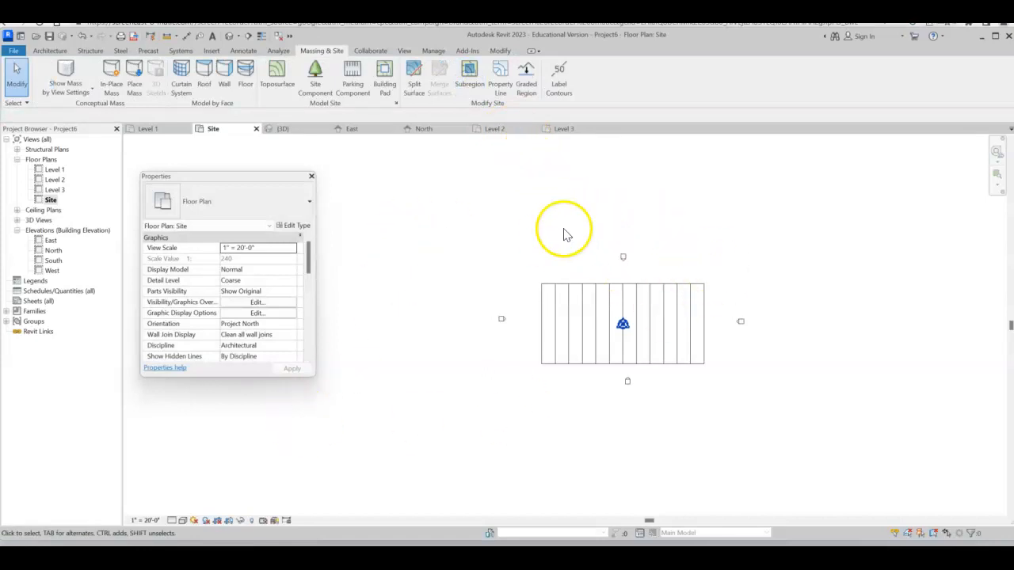
Step: Set the Site plan's visual style to Shaded and inspect the toposurface in the default 3D view
click(183, 520)
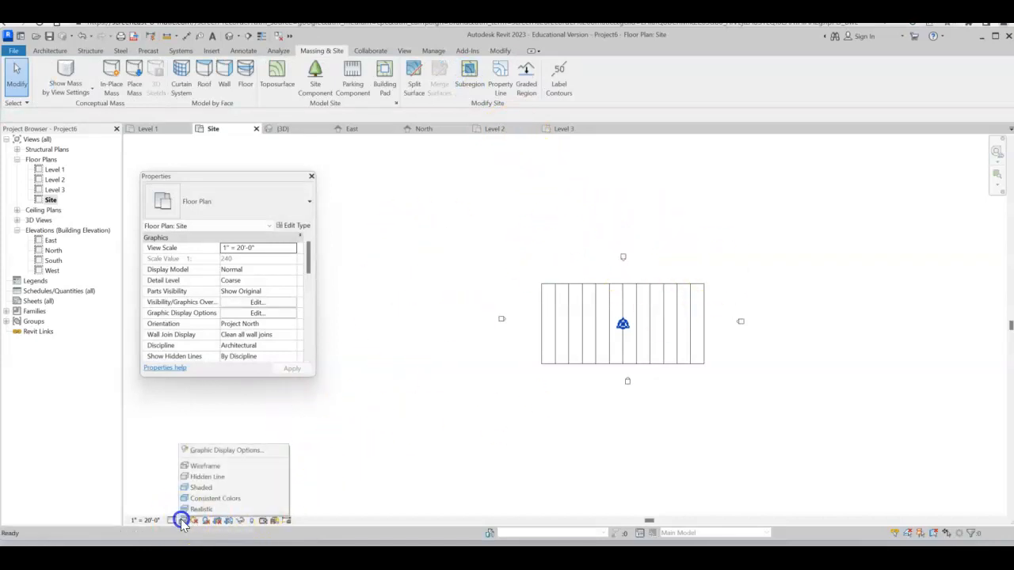
click(198, 487)
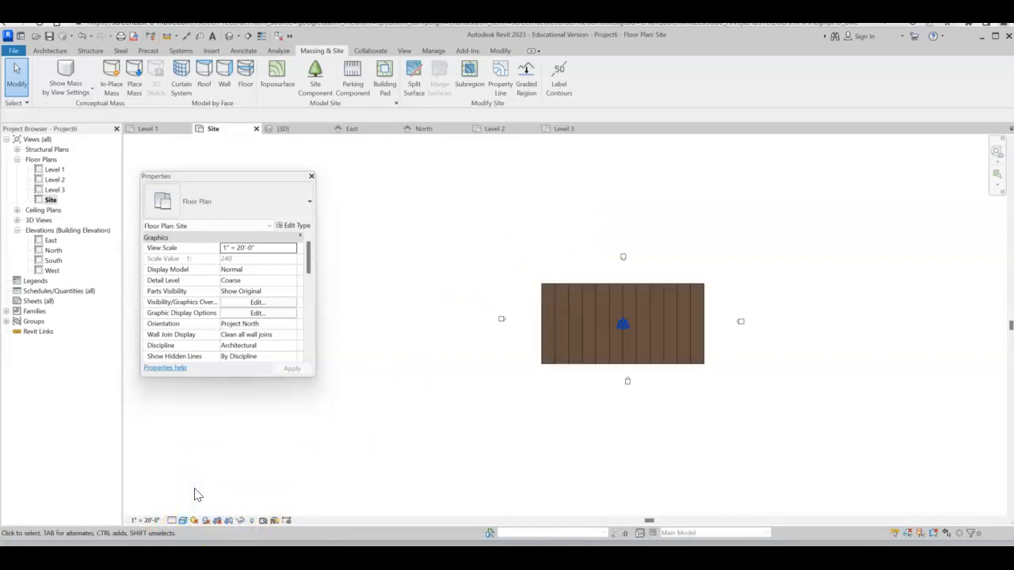
click(228, 37)
middle_drag(737, 361, 797, 308)
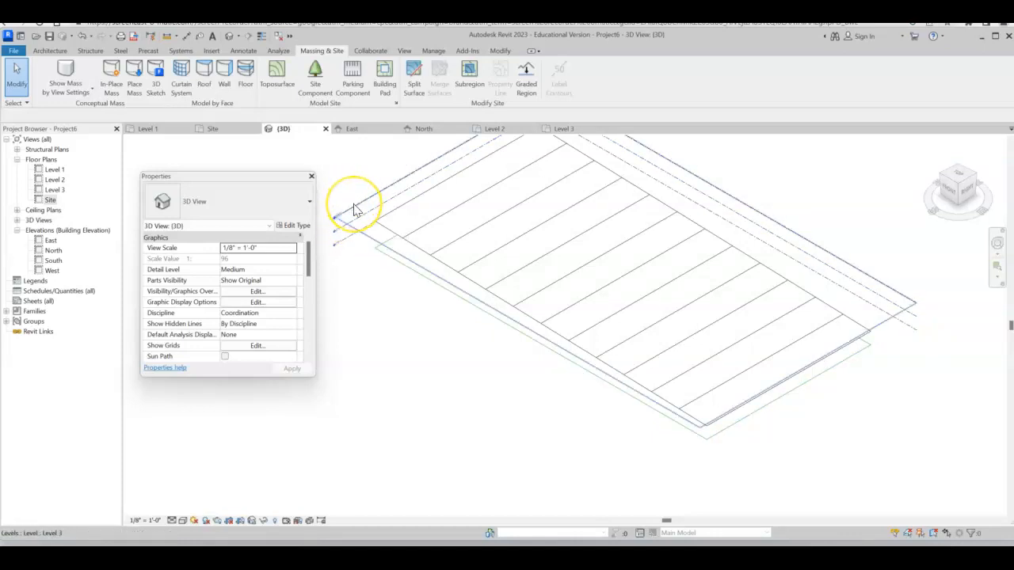
click(360, 279)
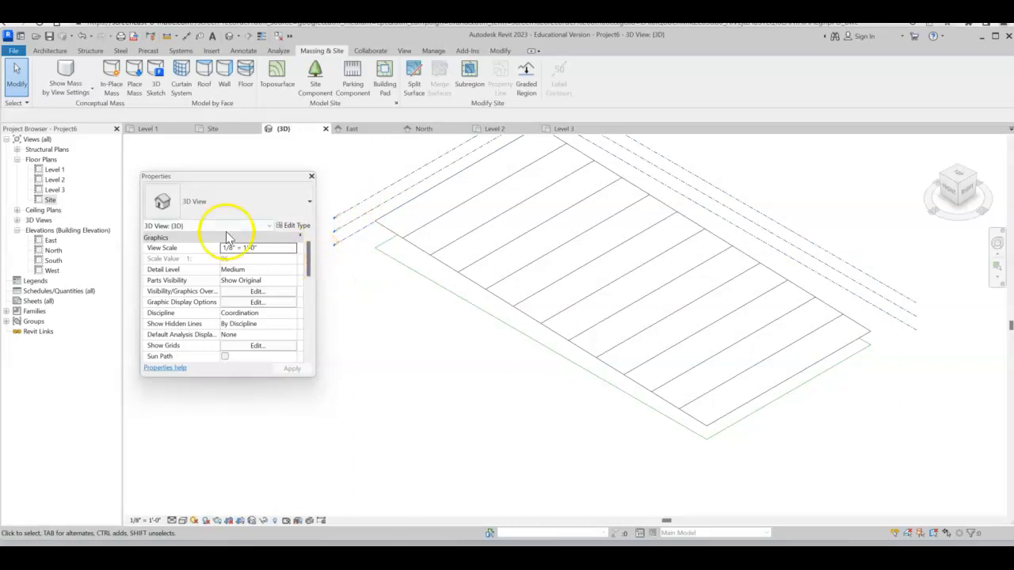
Step: Draw a building section in the Site plan running west to east across the southern part of the toposurface, past both edges
double_click(49, 201)
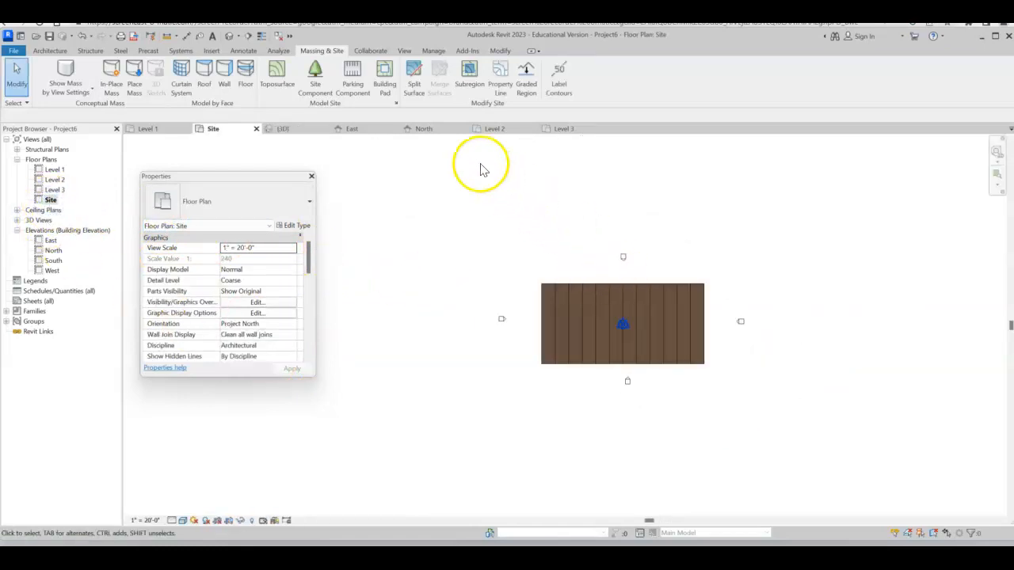
click(249, 36)
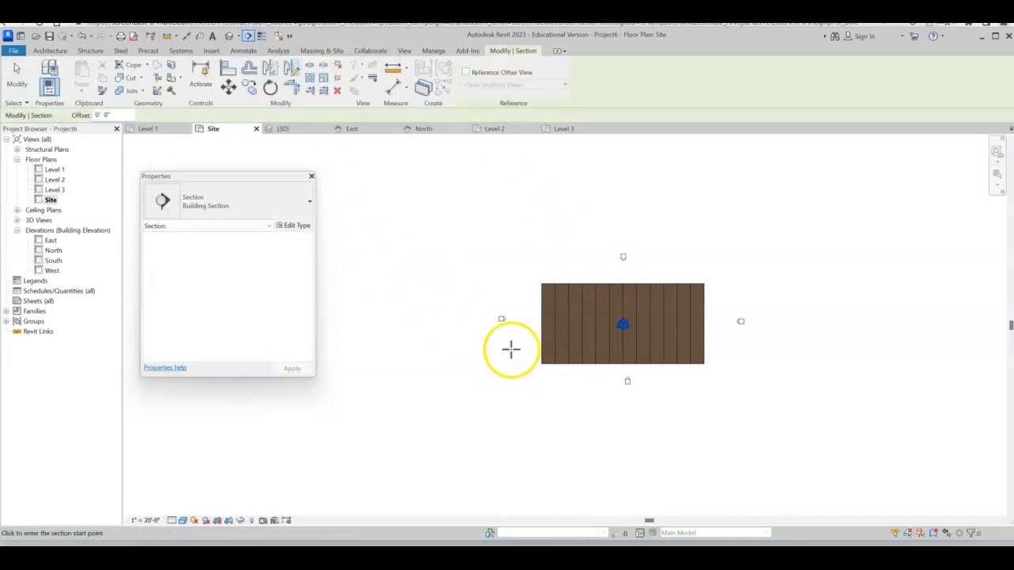
click(509, 349)
click(720, 346)
scroll(619, 353, up, 2)
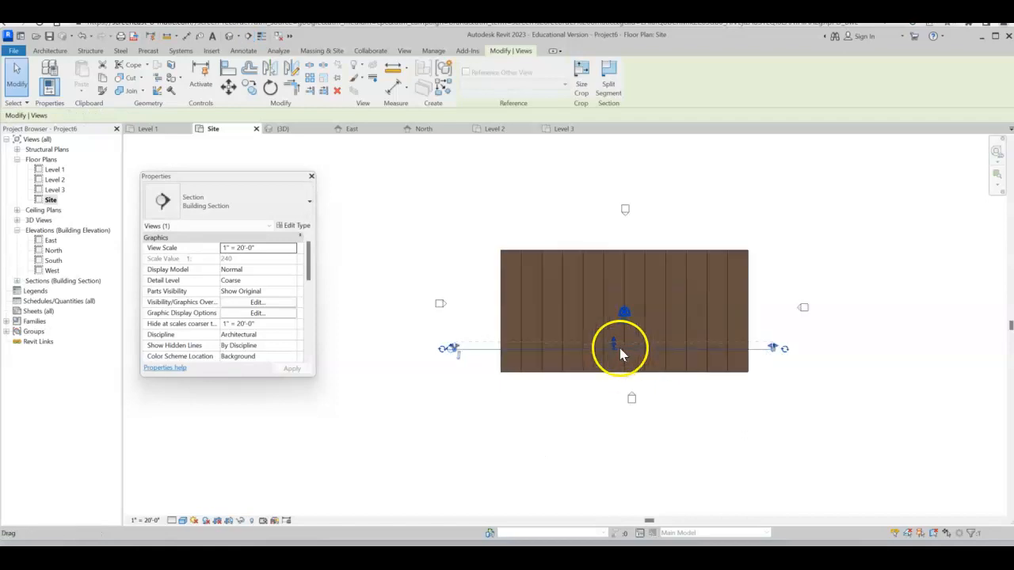
scroll(620, 348, up, 1)
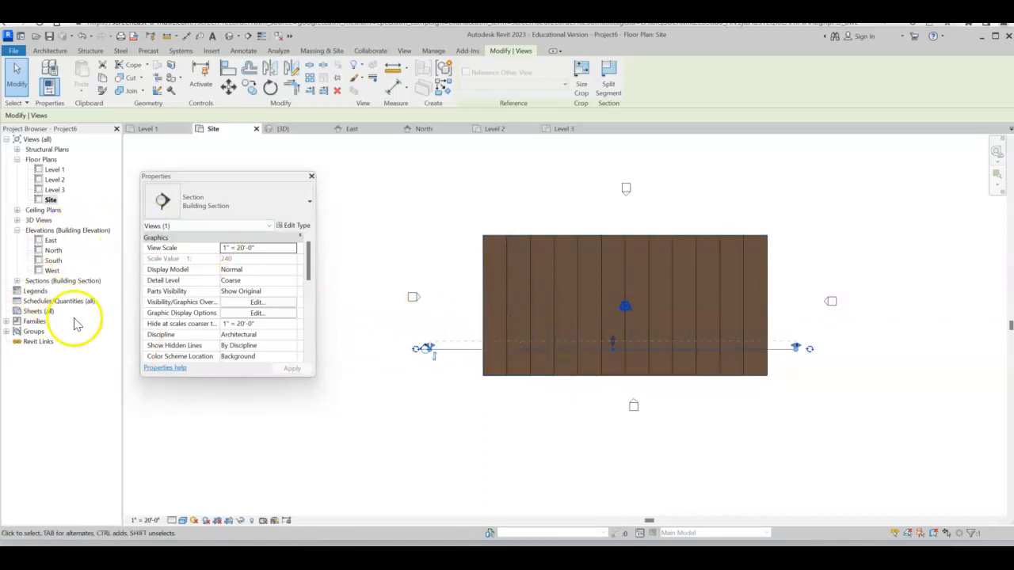
key(Escape)
Step: Open the new section view and enlarge its crop region upward, downward and beyond the level heads
click(17, 281)
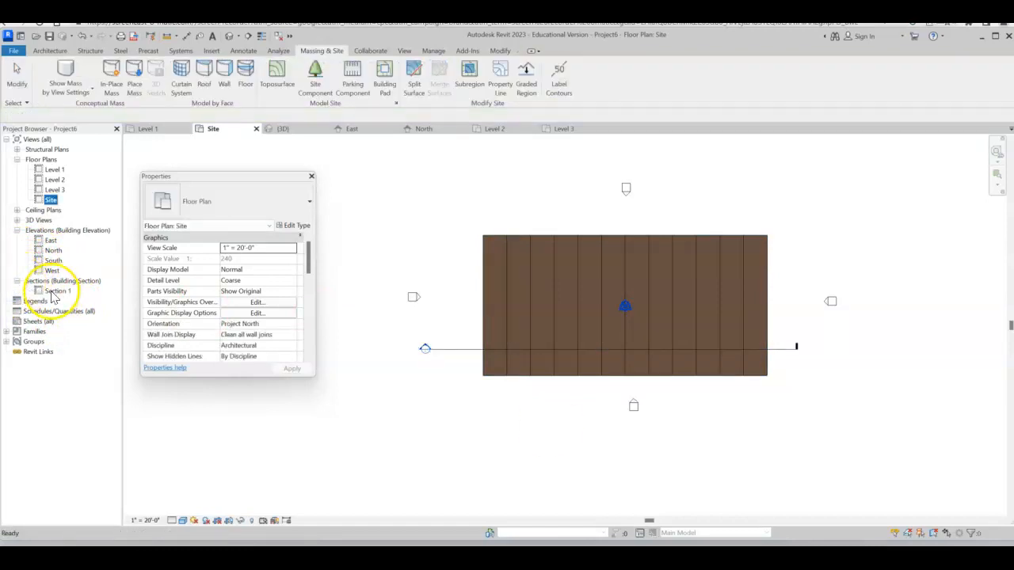
double_click(56, 292)
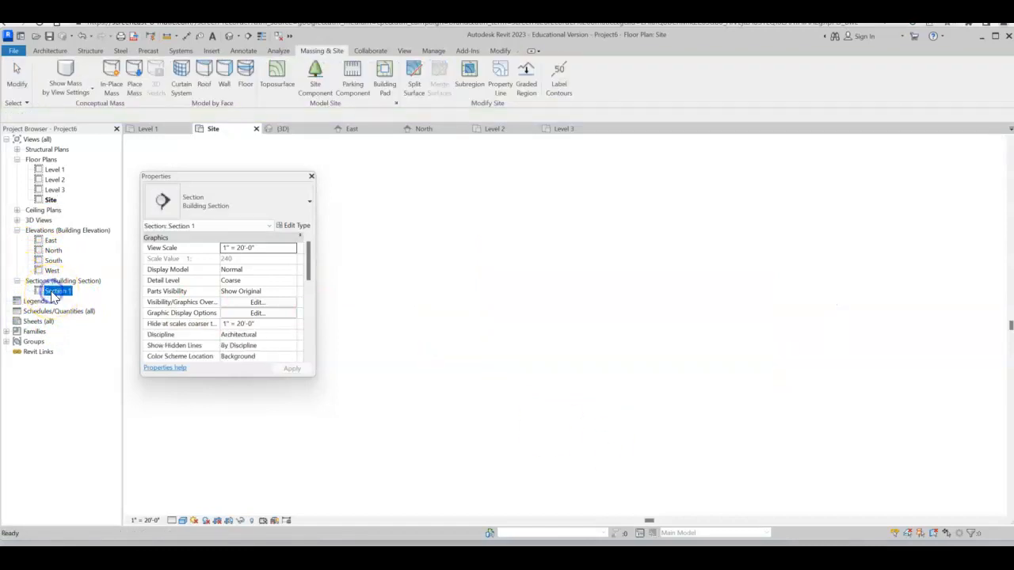
scroll(626, 240, down, 4)
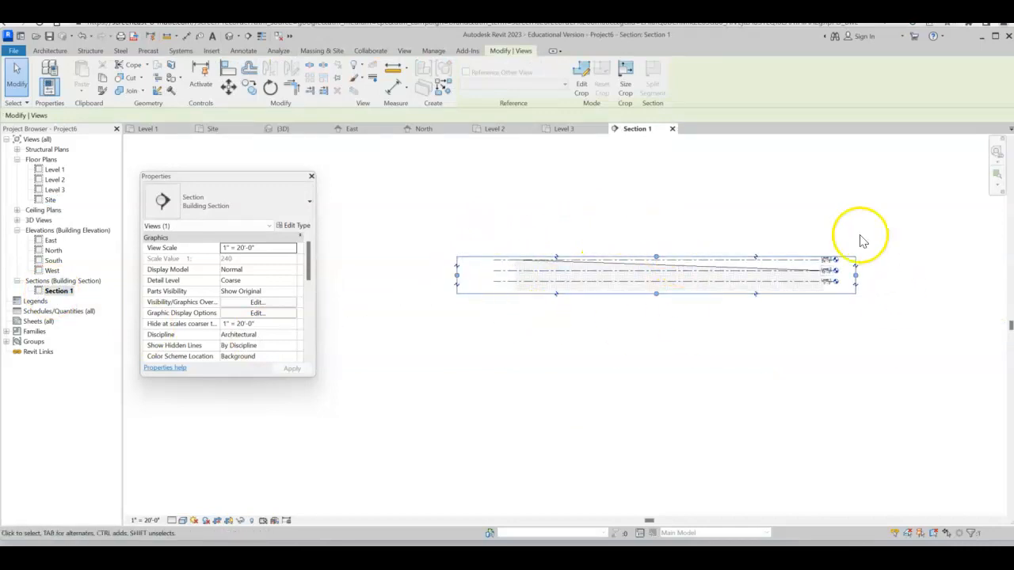
drag(656, 262, 656, 213)
drag(855, 253, 911, 252)
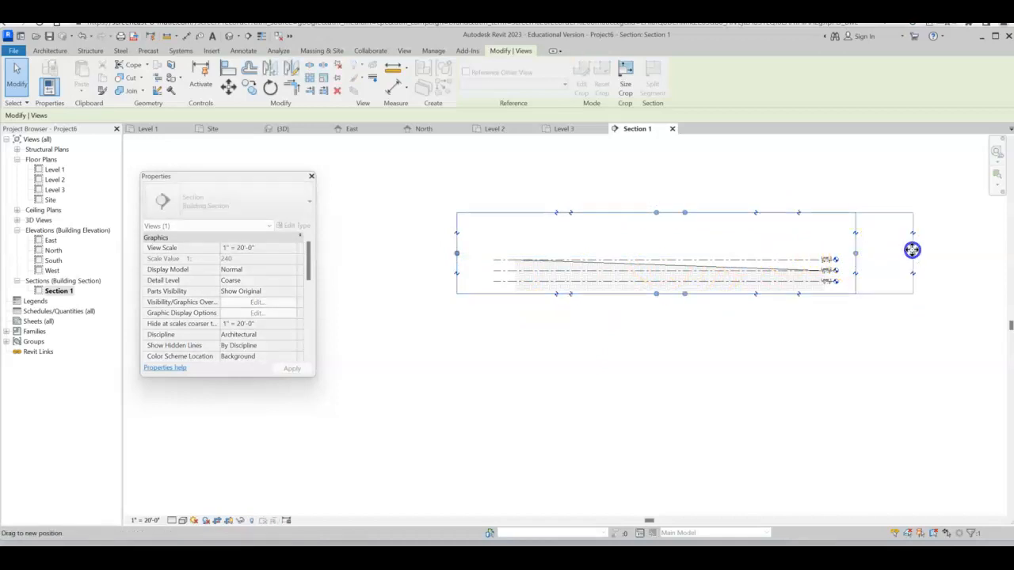
drag(685, 292, 686, 320)
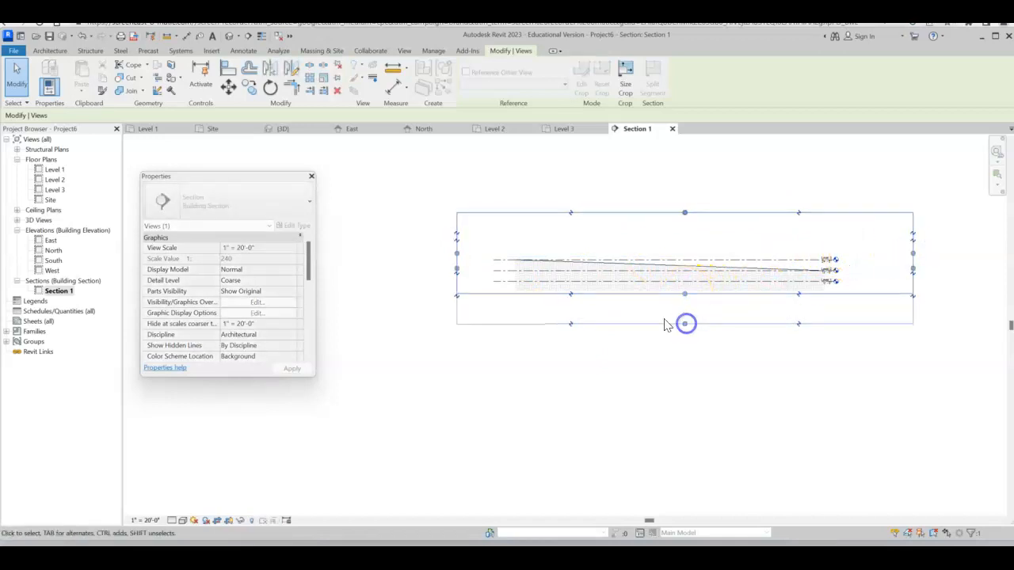
click(536, 357)
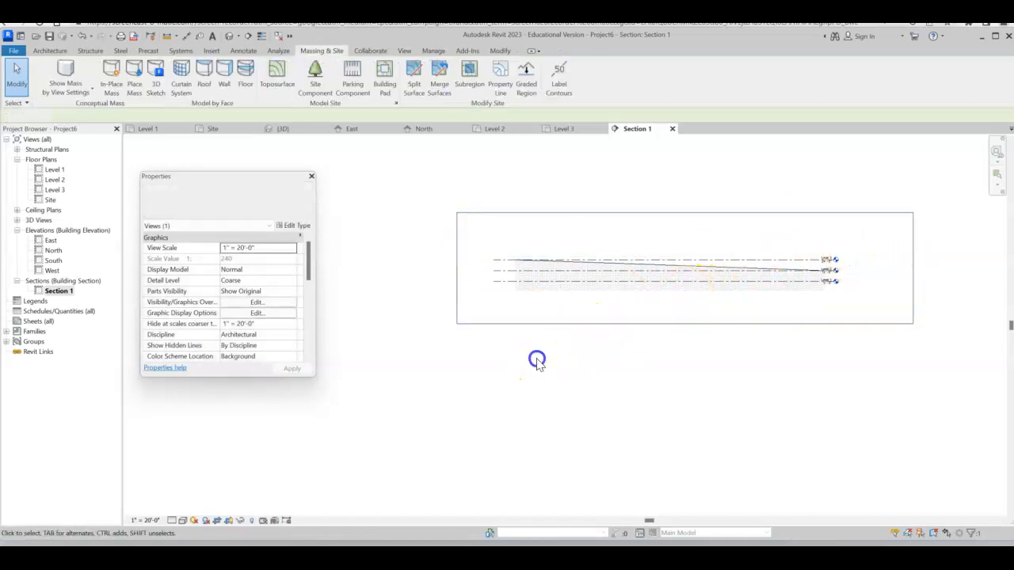
Step: Set the section view's visual style to Shaded and examine the sloped ground against the level lines
click(194, 521)
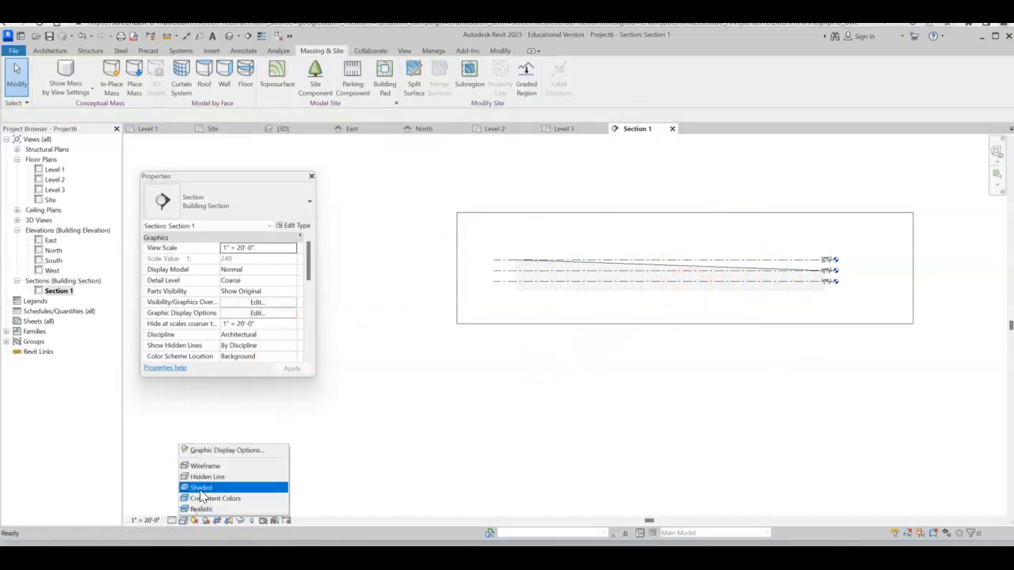
click(202, 499)
scroll(723, 325, up, 2)
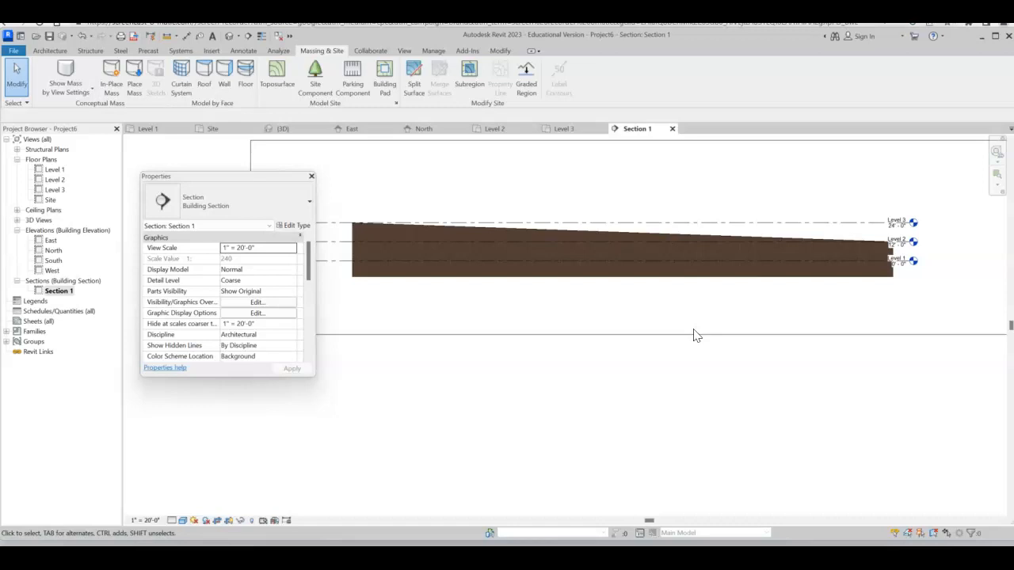
scroll(787, 315, up, 1)
mouse_move(787, 315)
middle_down()
mouse_move(795, 321)
mouse_move(566, 324)
middle_up()
scroll(690, 271, up, 3)
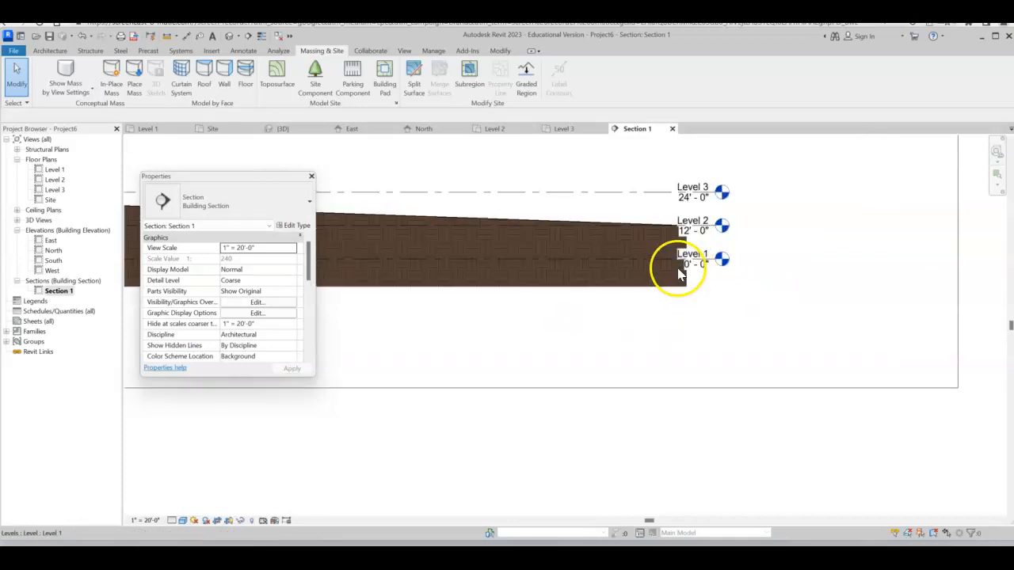
Step: Examine the full length of the sloped ground profile against the three levels in the section view
click(650, 231)
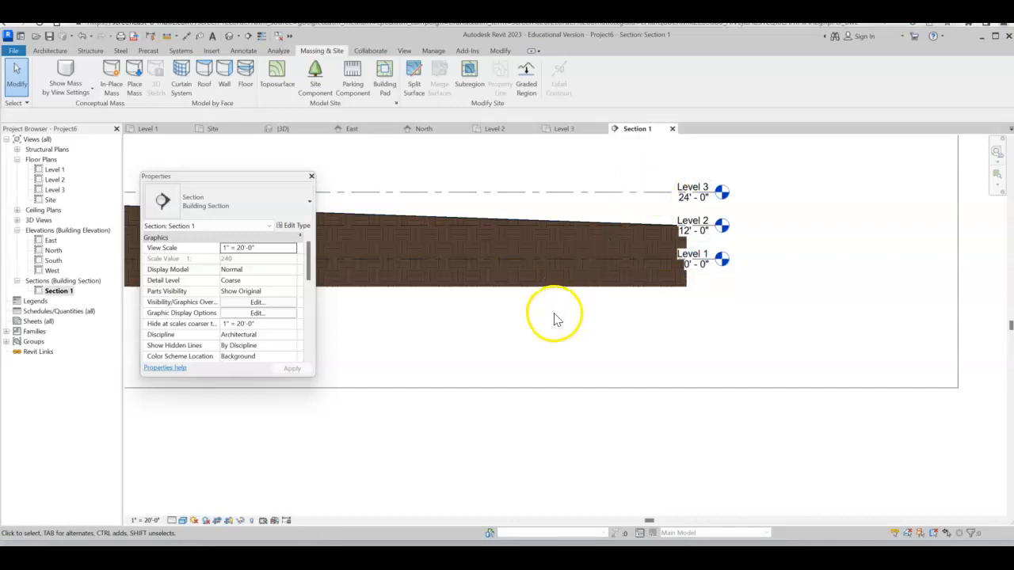
scroll(554, 314, down, 1)
middle_drag(558, 314, 743, 289)
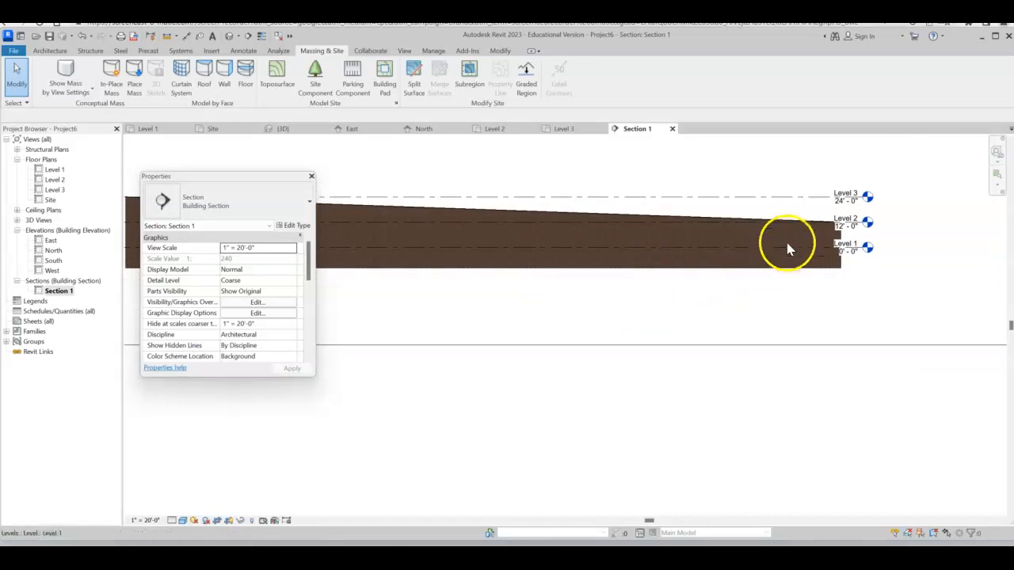
scroll(526, 299, down, 1)
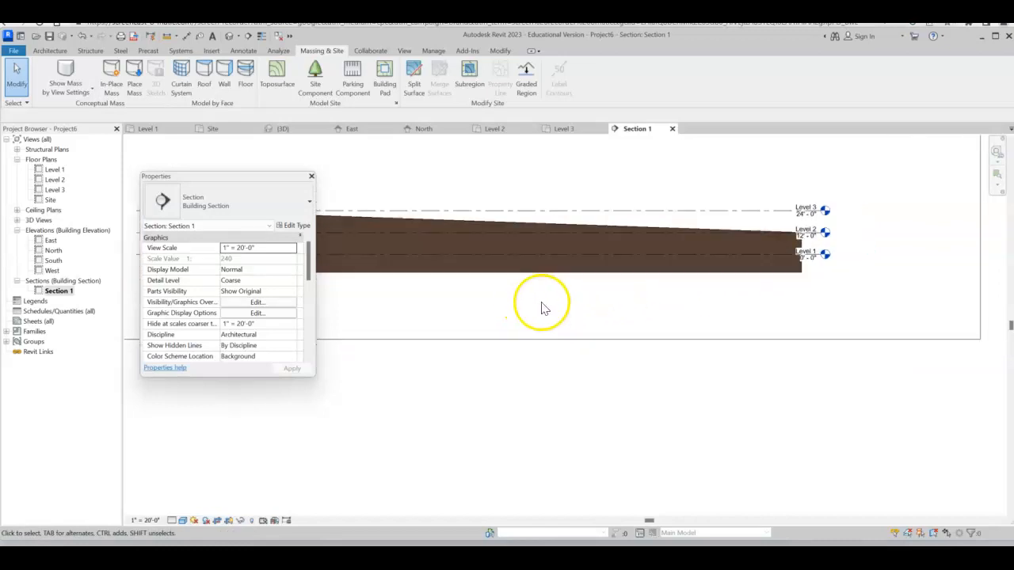
middle_drag(526, 298, 732, 297)
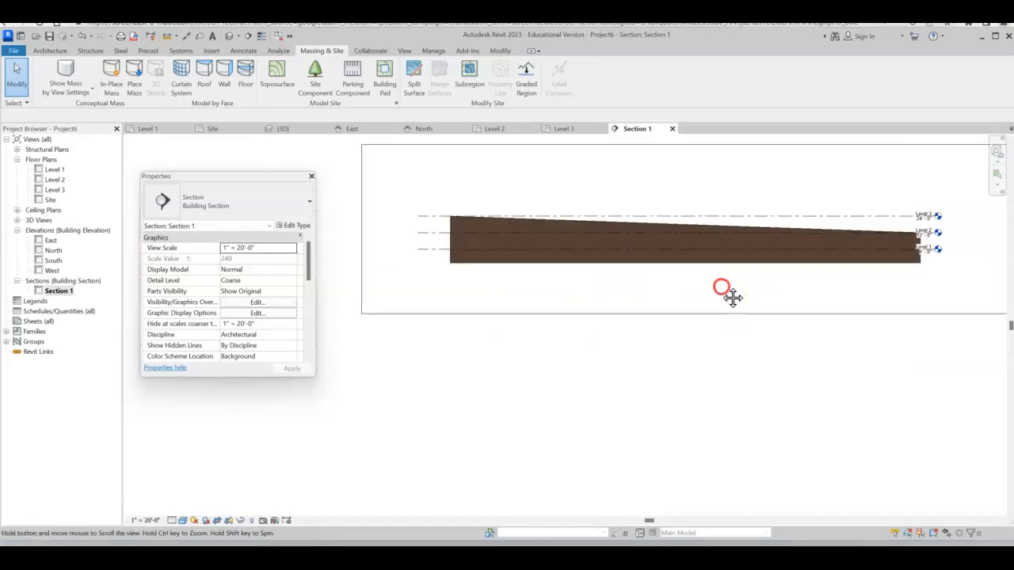
Step: Open the default 3D view and set its visual style to Shaded so the toposurface shows as solid ground
click(229, 37)
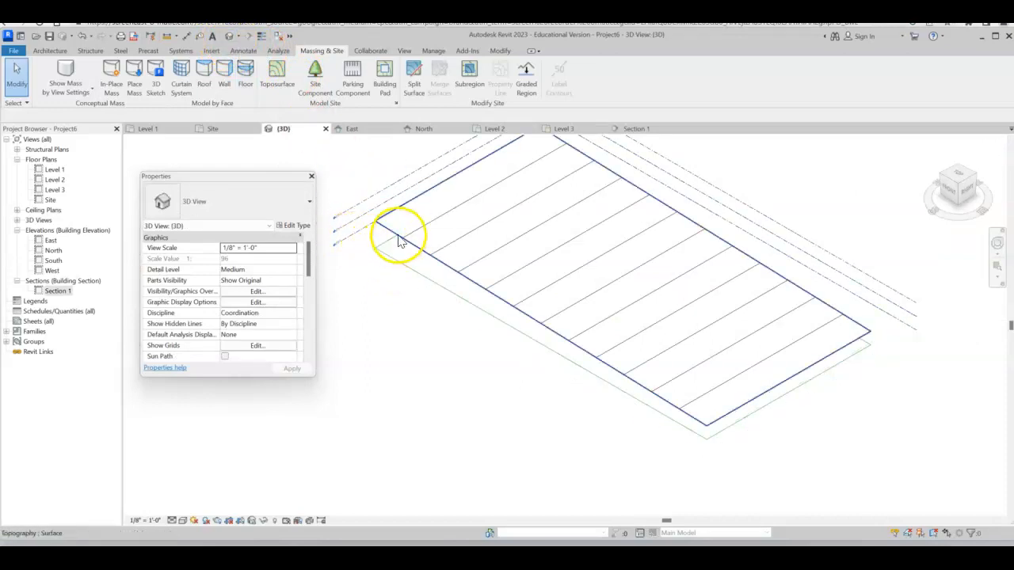
click(400, 241)
click(346, 309)
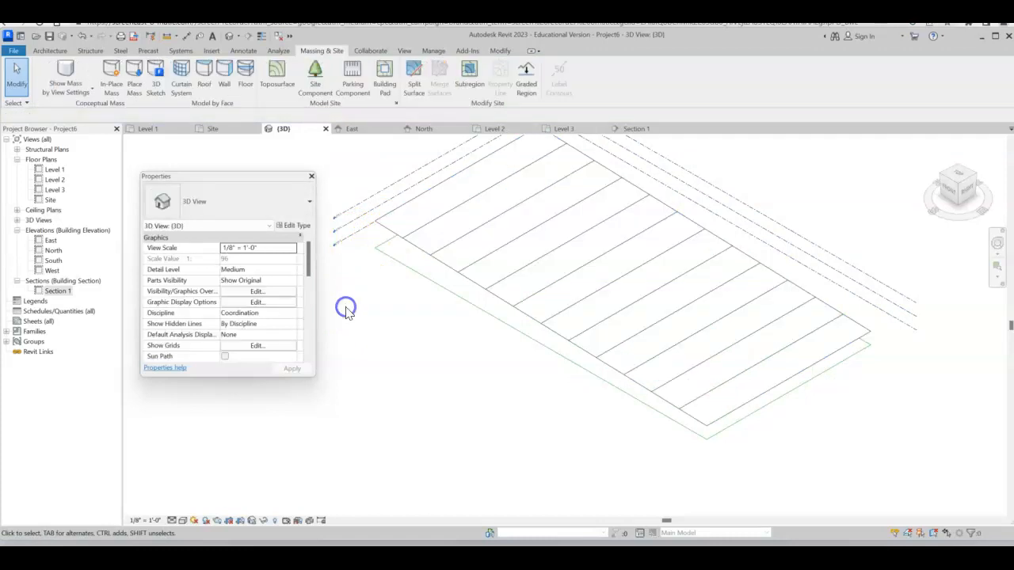
click(182, 522)
click(193, 487)
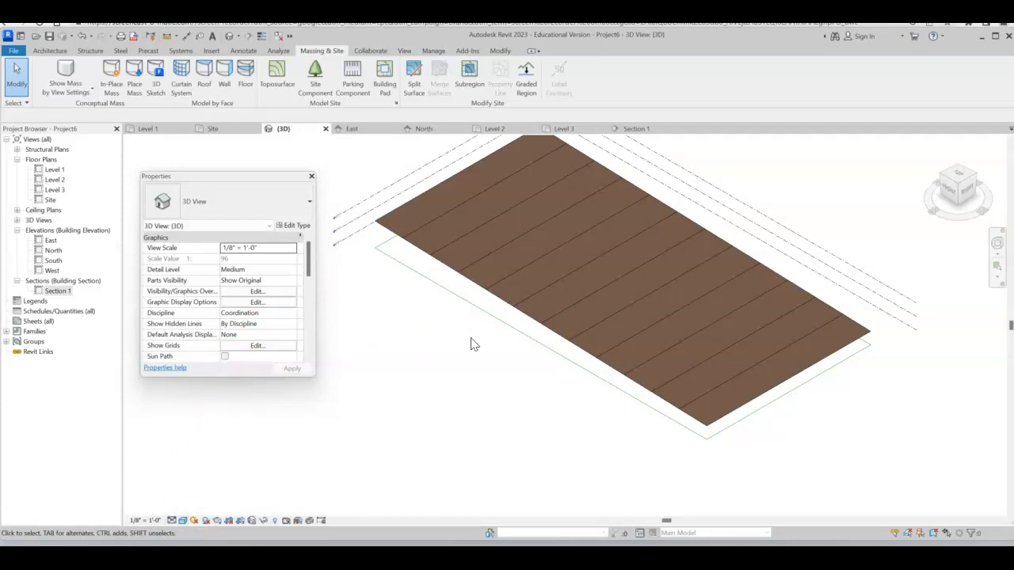
Step: Copy the four site boundary lines in the Level 1 plan and paste them from the Level 2 plan, aligned to selected levels
double_click(55, 170)
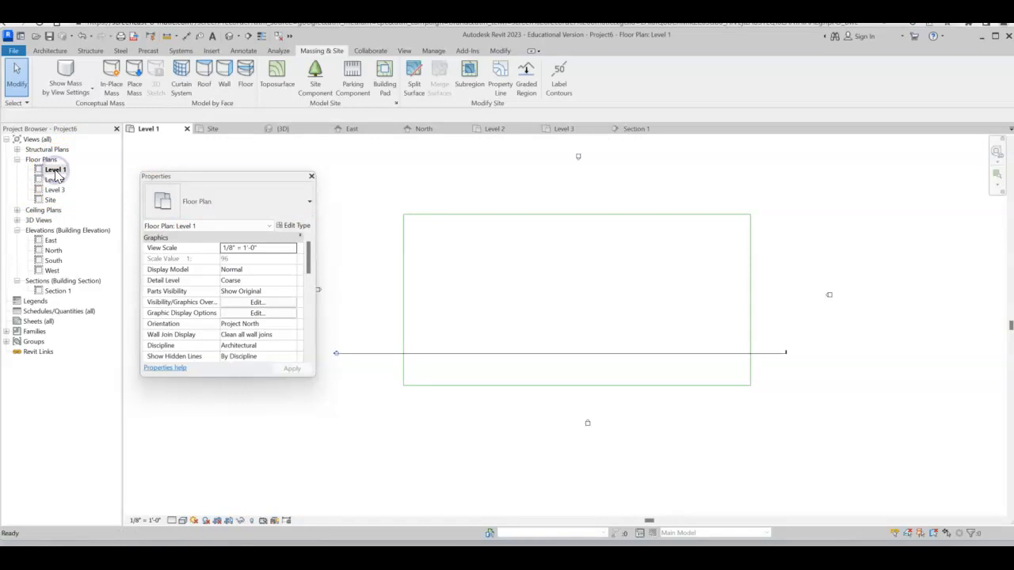
mouse_move(386, 188)
mouse_down()
mouse_move(636, 362)
mouse_move(747, 417)
mouse_move(761, 392)
mouse_up()
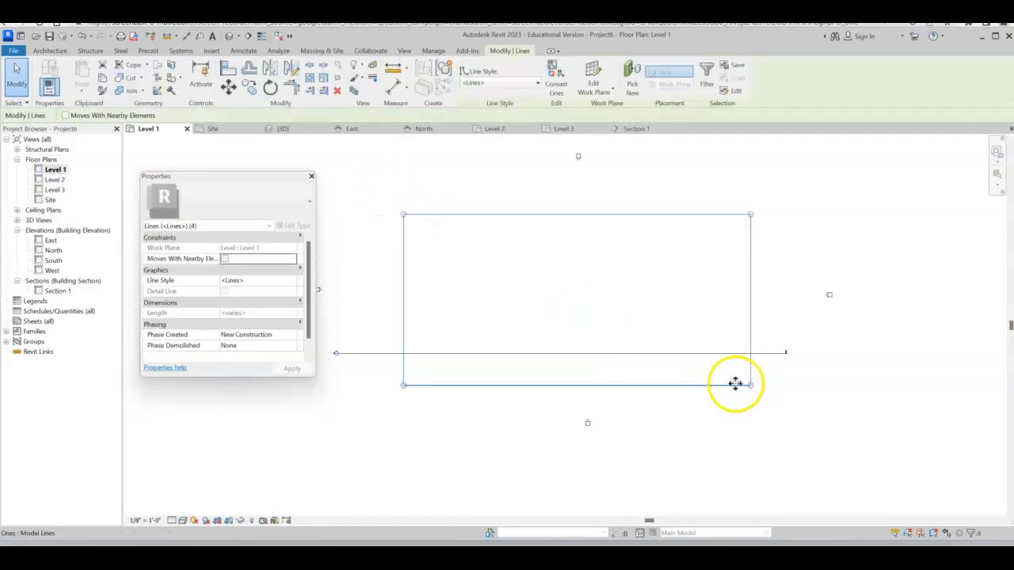
click(103, 80)
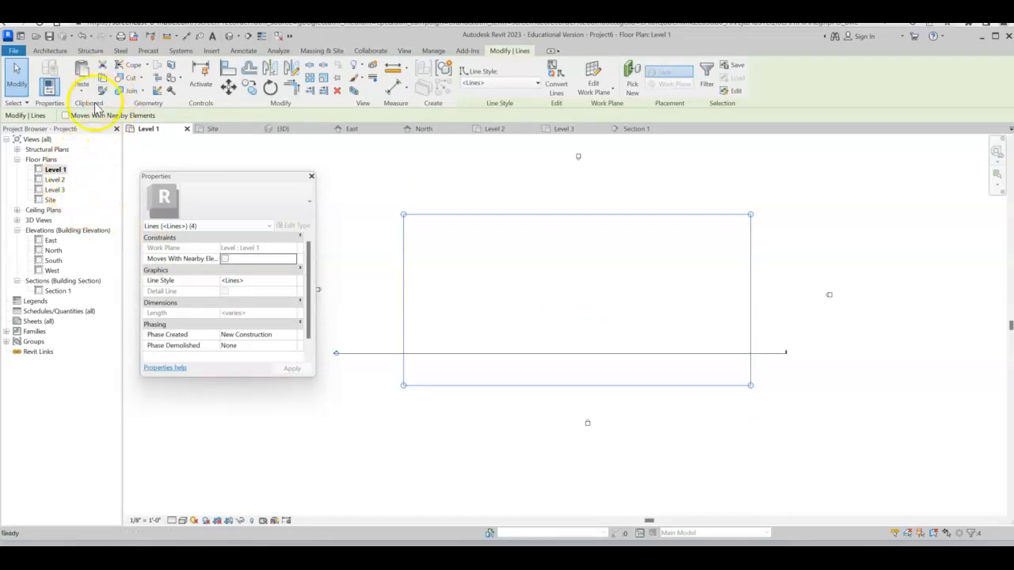
double_click(55, 181)
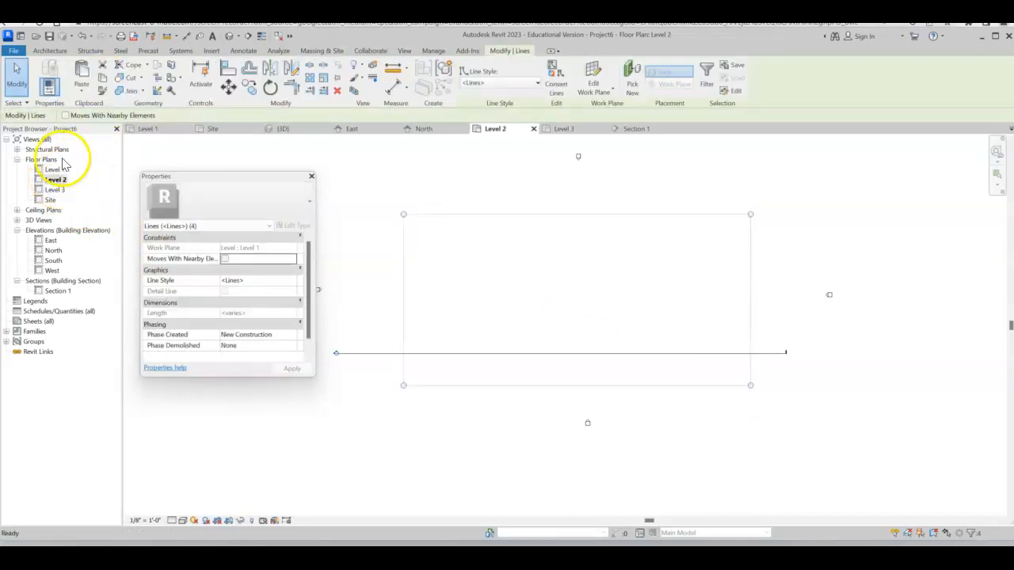
click(82, 95)
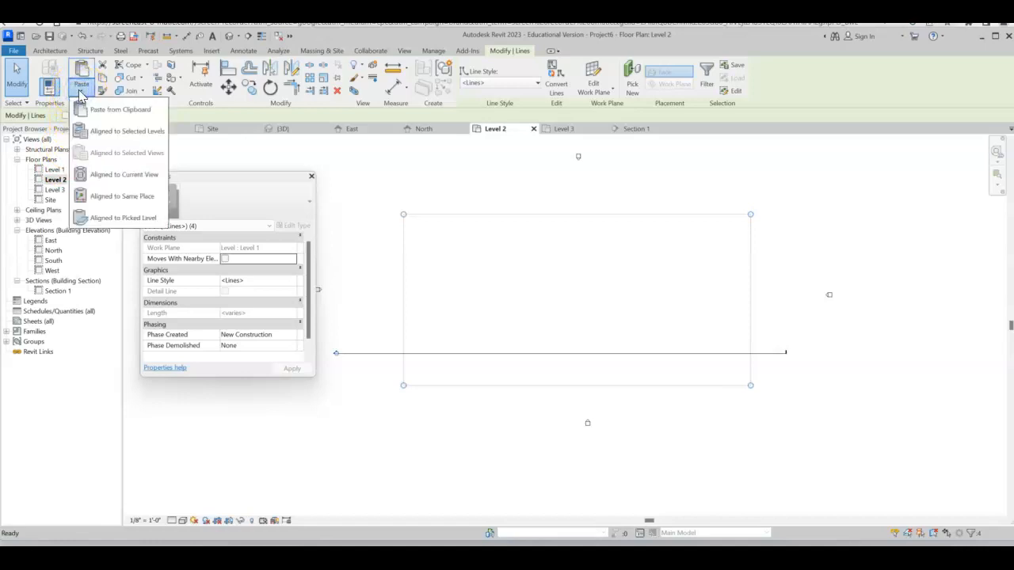
click(104, 132)
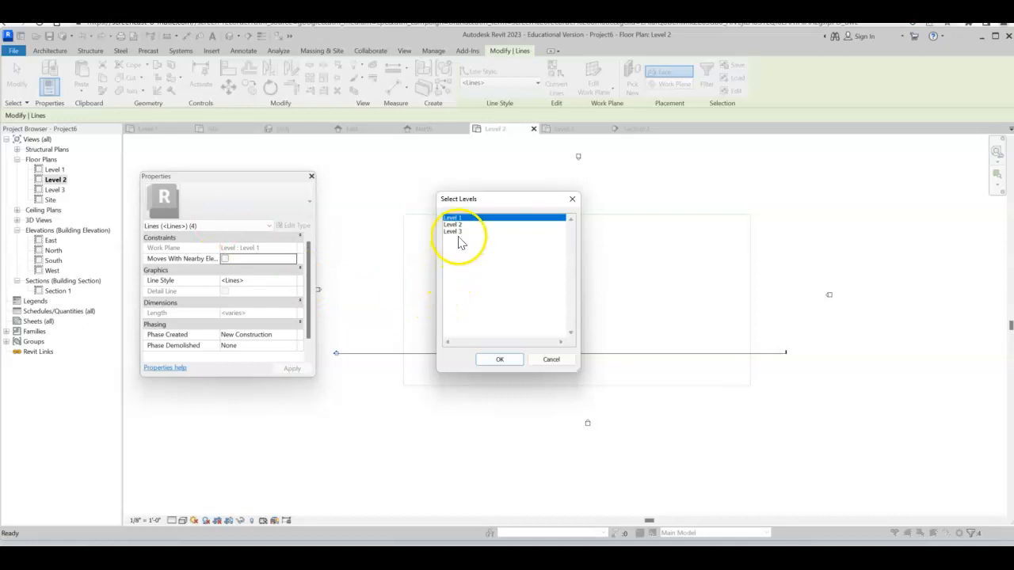
click(492, 361)
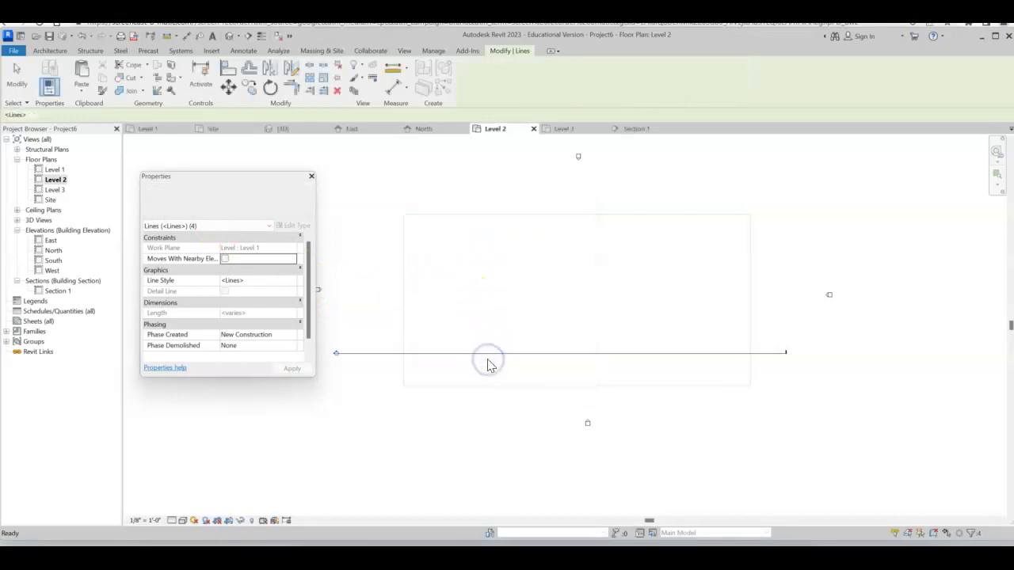
click(515, 171)
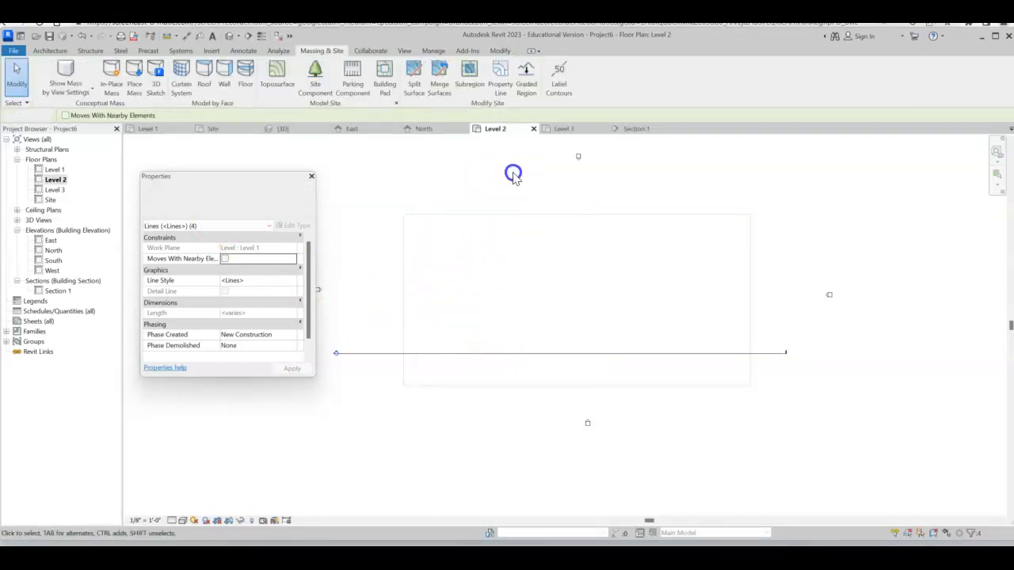
Step: Check the boundary lines against the toposurface in the default 3D view and in Section 1
click(230, 36)
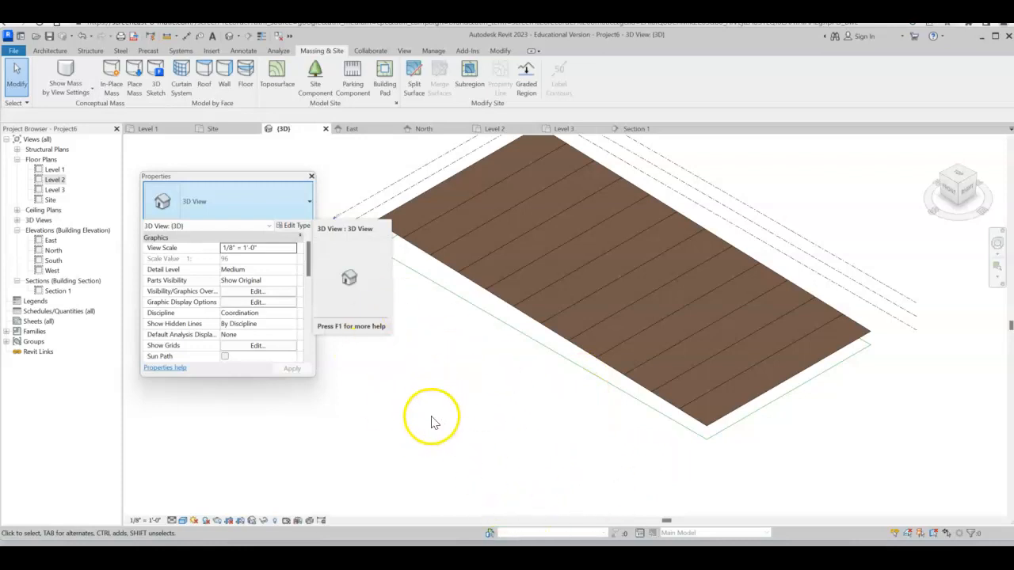
double_click(57, 290)
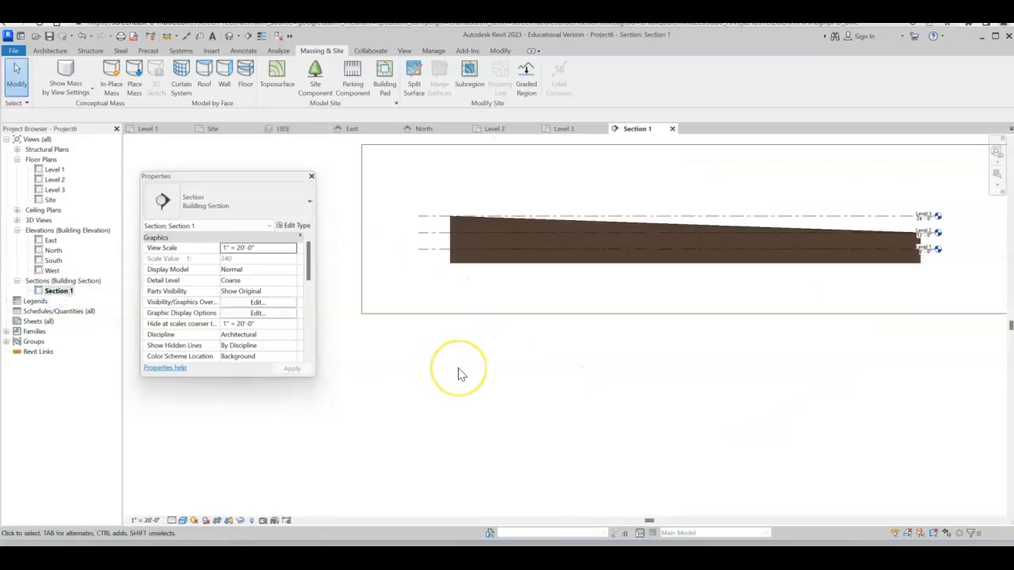